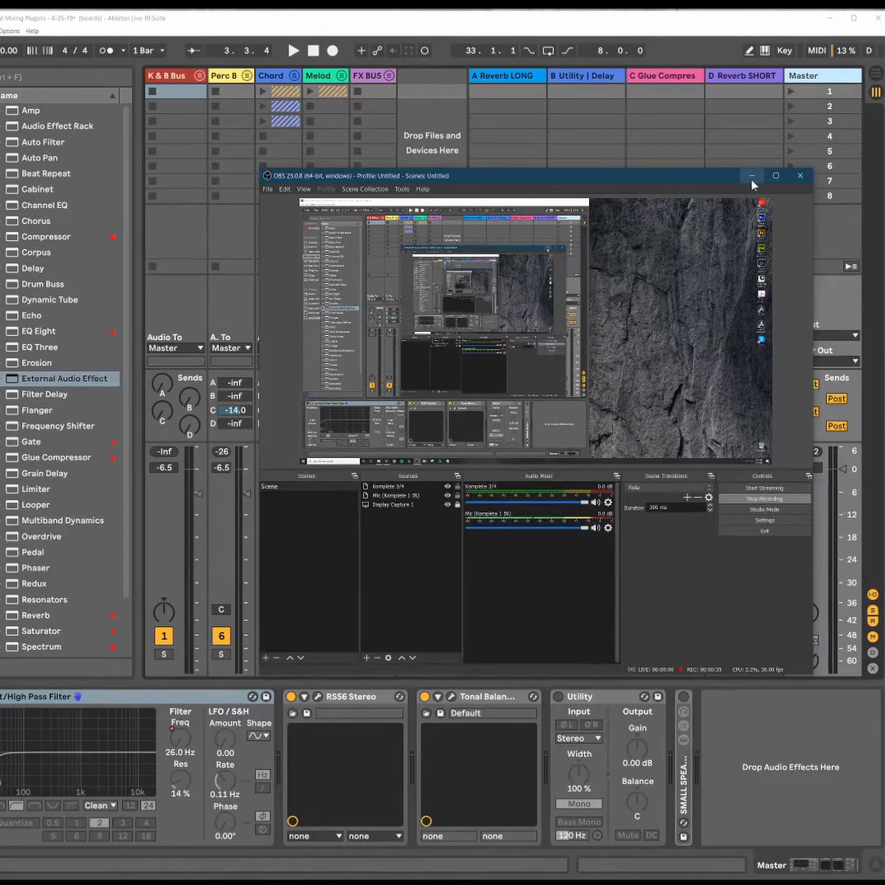
Review the audio sources and mixer levels in OBS, and return to Ableton Live.
left_click(752, 181)
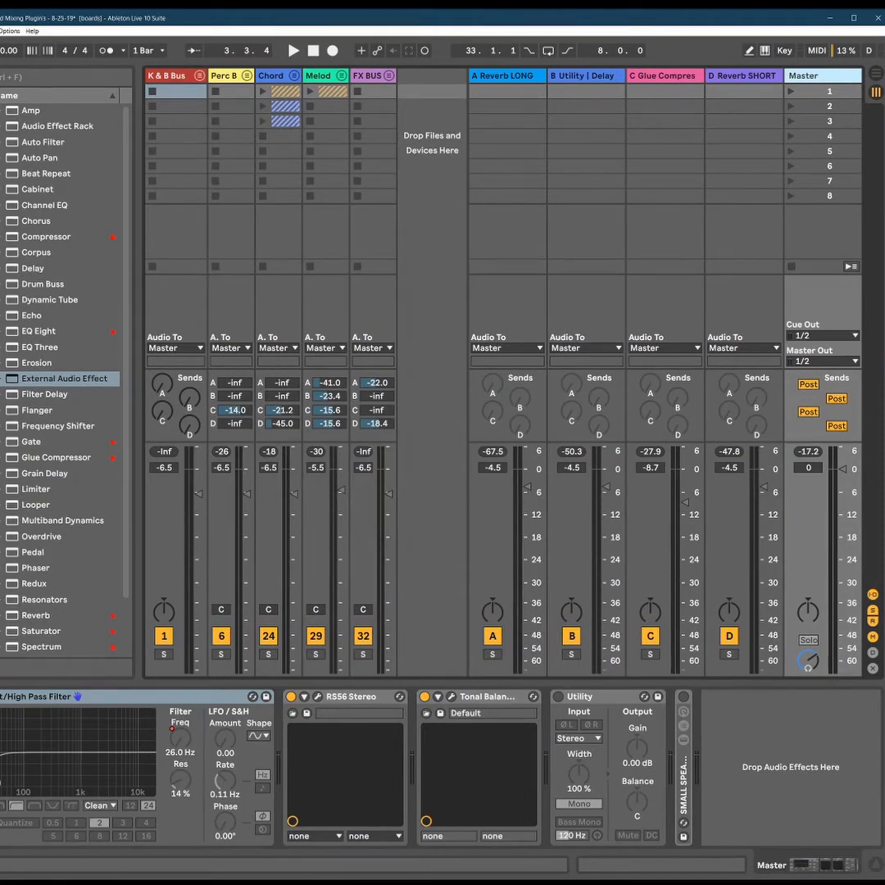
left_click(319, 882)
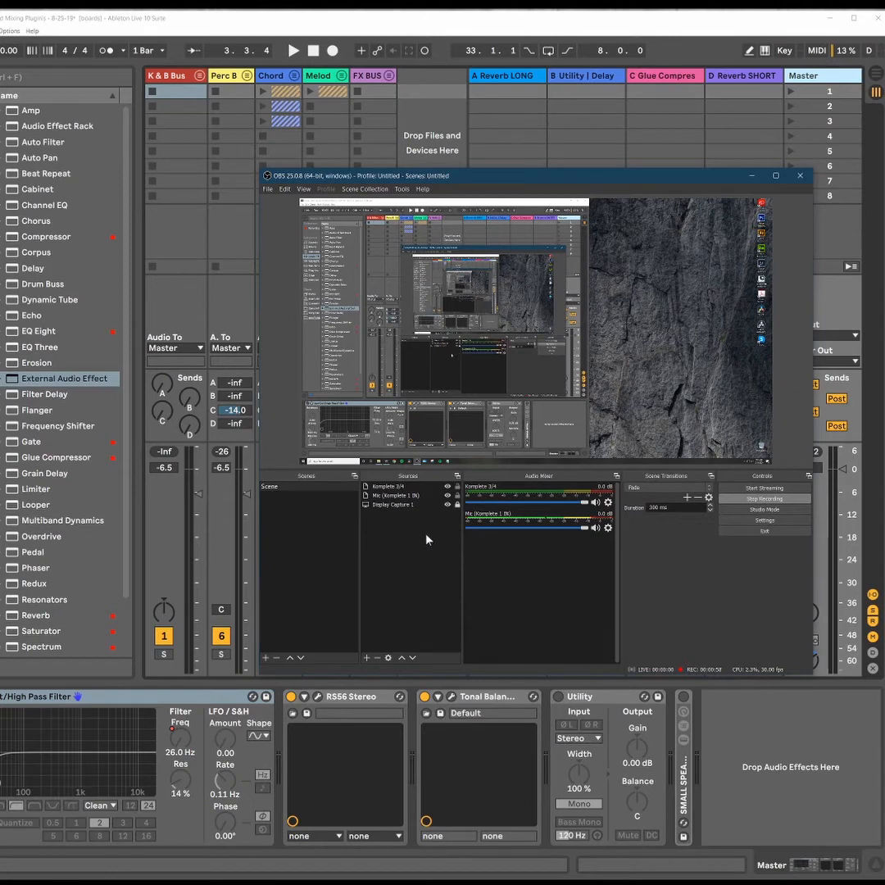
left_click(752, 179)
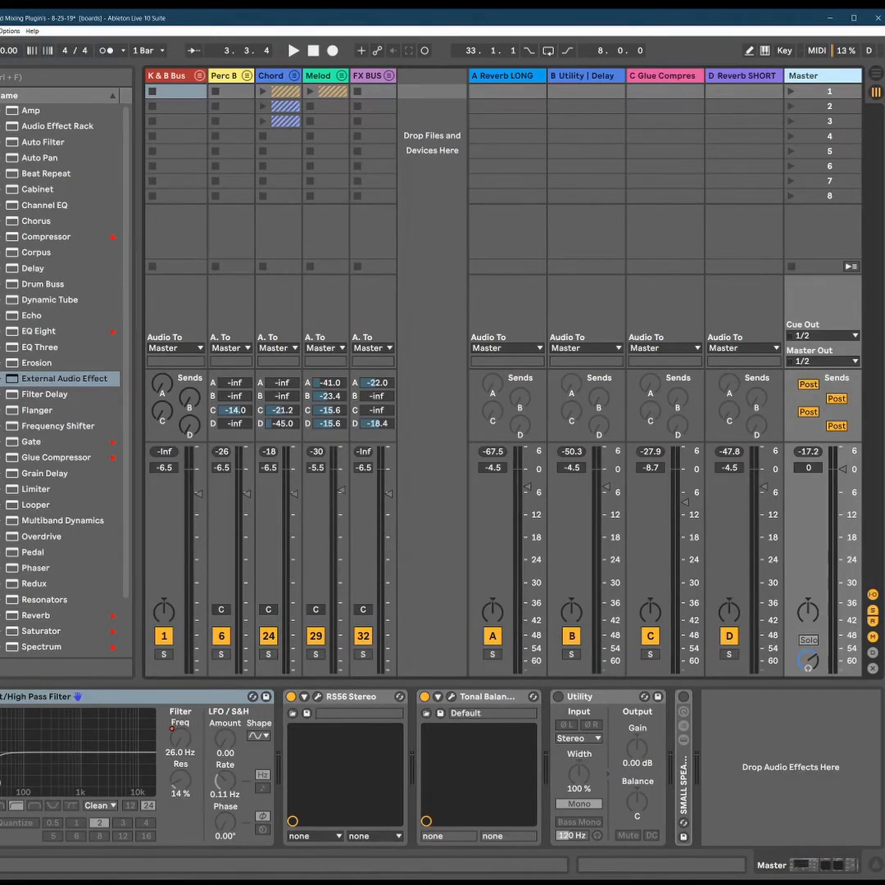
Add an External Audio Effect to the Master track, group it into a rack and duplicate the rack's chain.
left_click(47, 382)
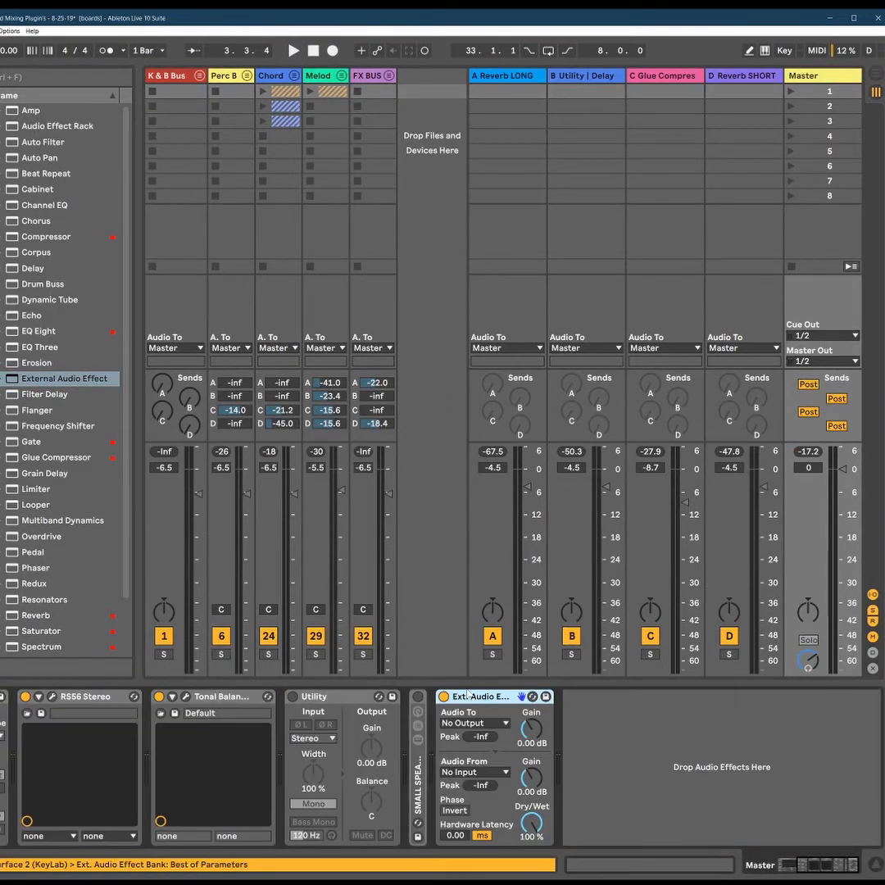
key("ctrl+g")
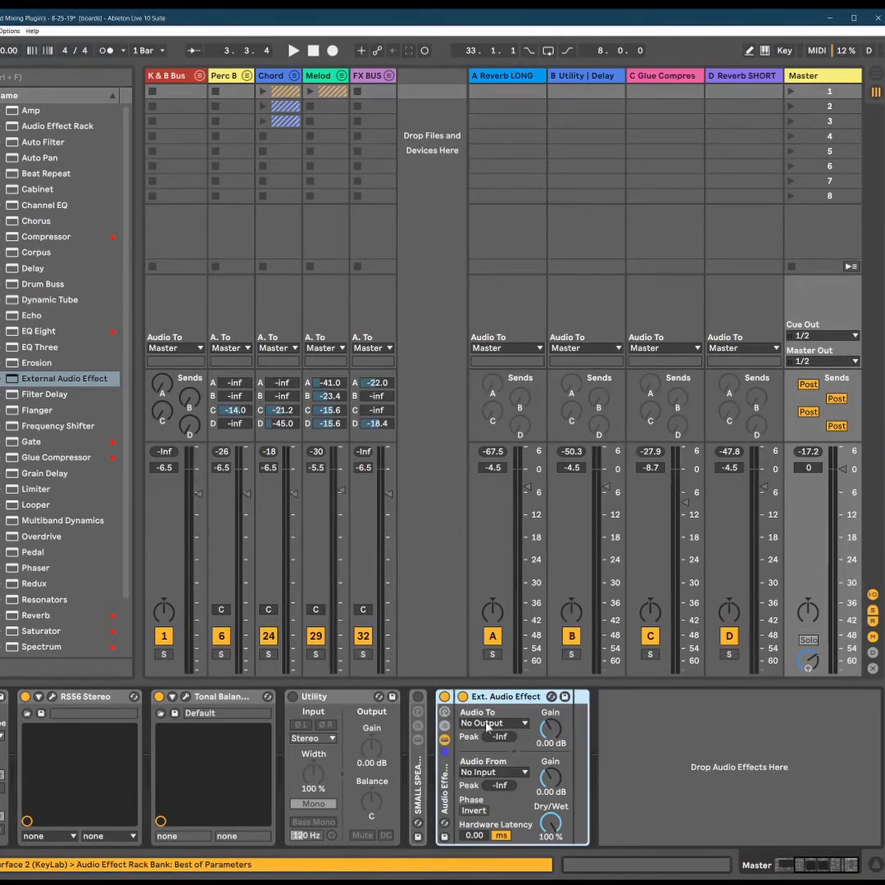
left_click(445, 725)
left_click(487, 738)
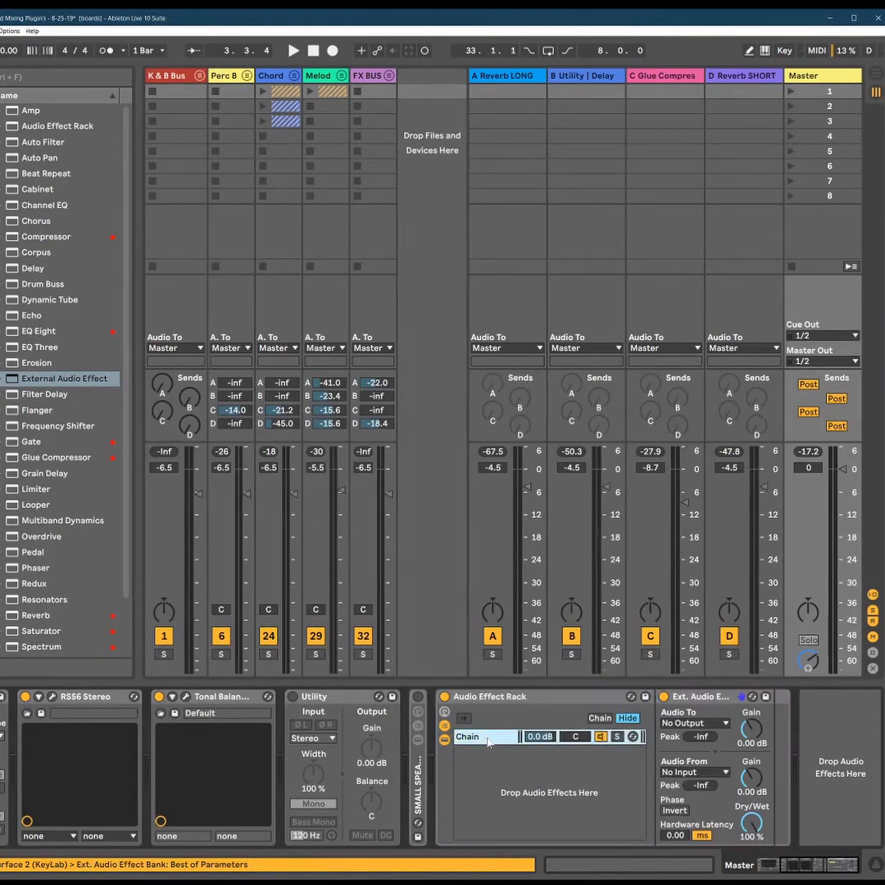
key("ctrl+d")
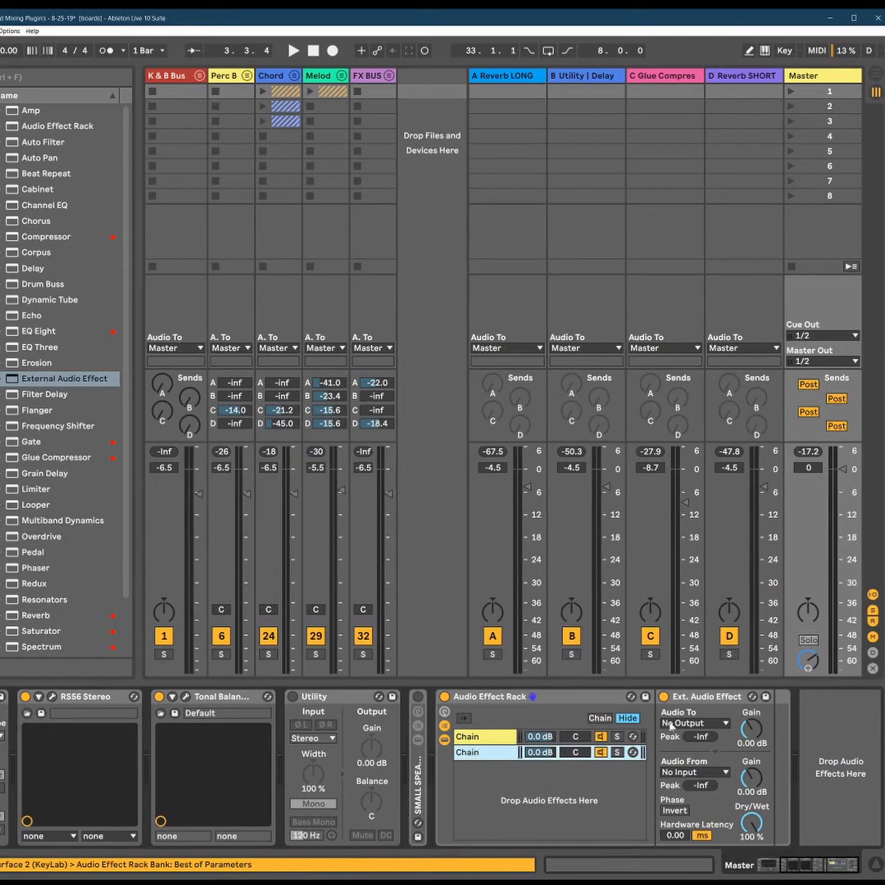
Rename the rack's first chain 1/2 and its second chain 3/4.
left_click(499, 737)
key("ctrl+r")
type("1/2")
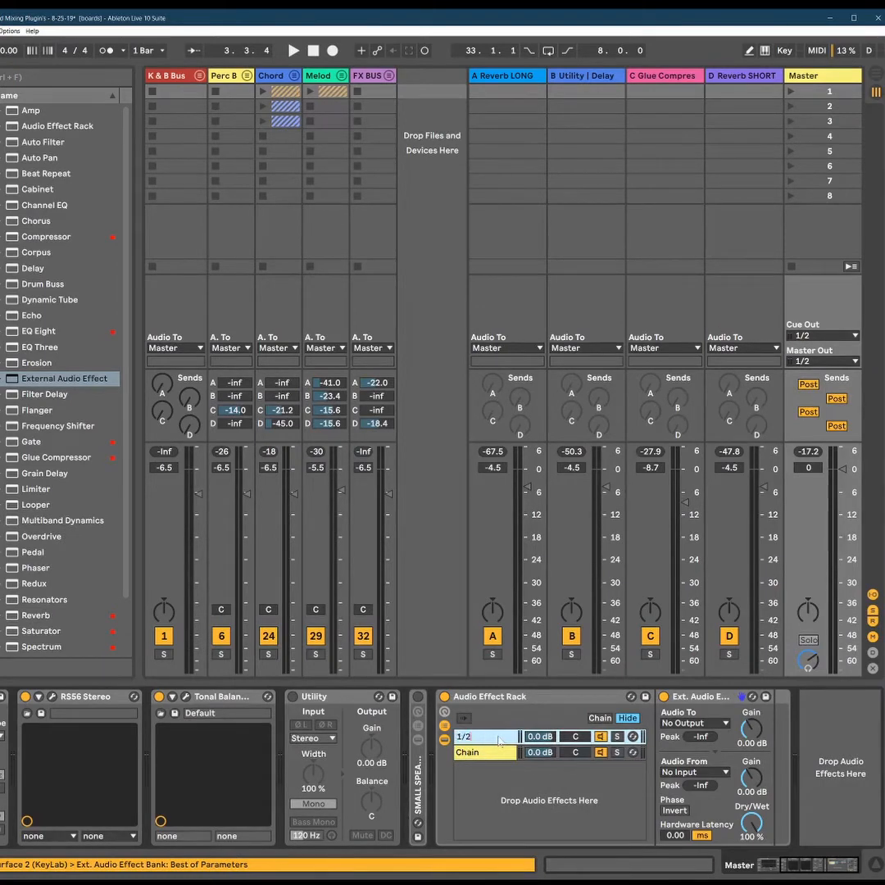
key("Return")
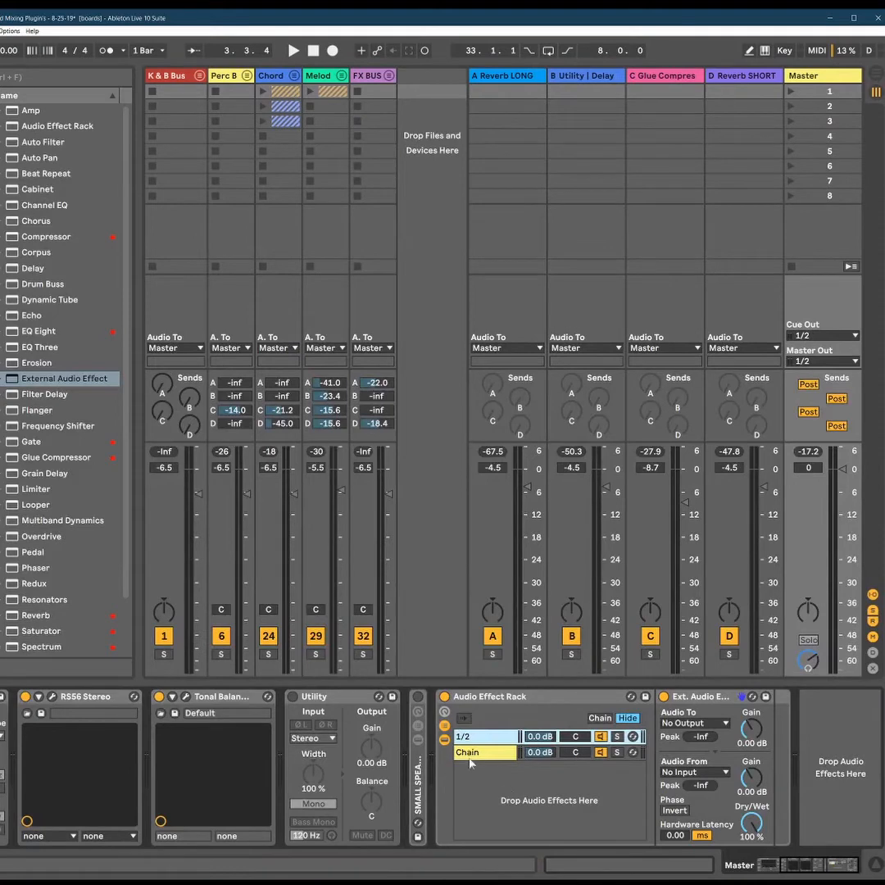
left_click(472, 754)
key("ctrl+r")
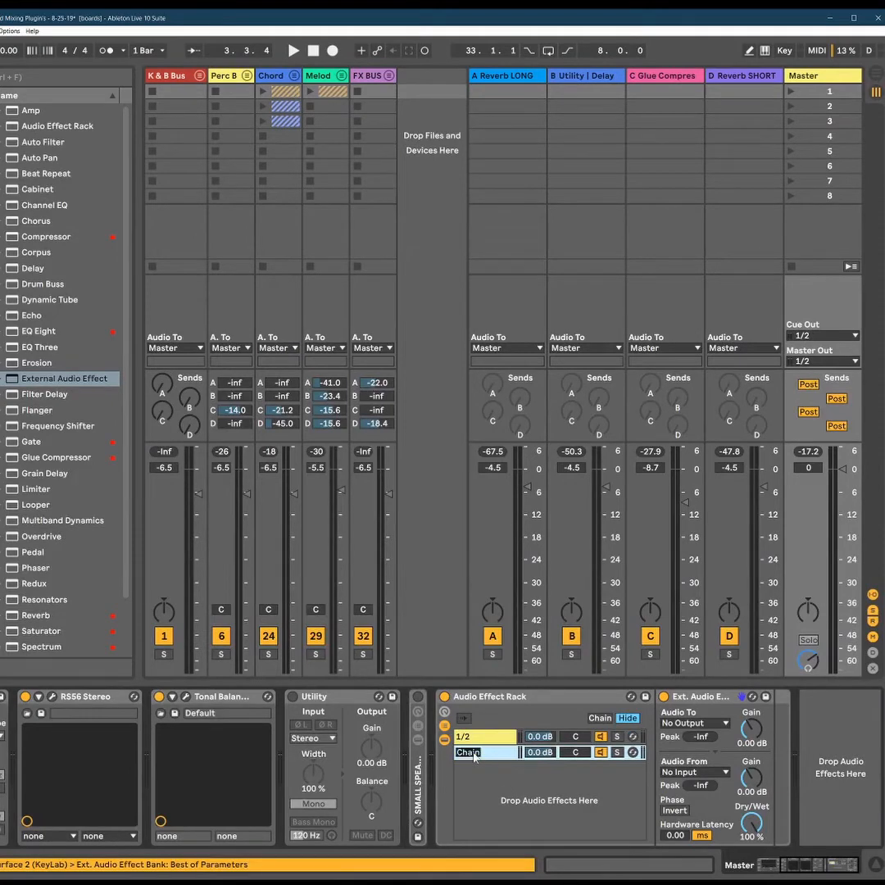
type("3/4")
key("Return")
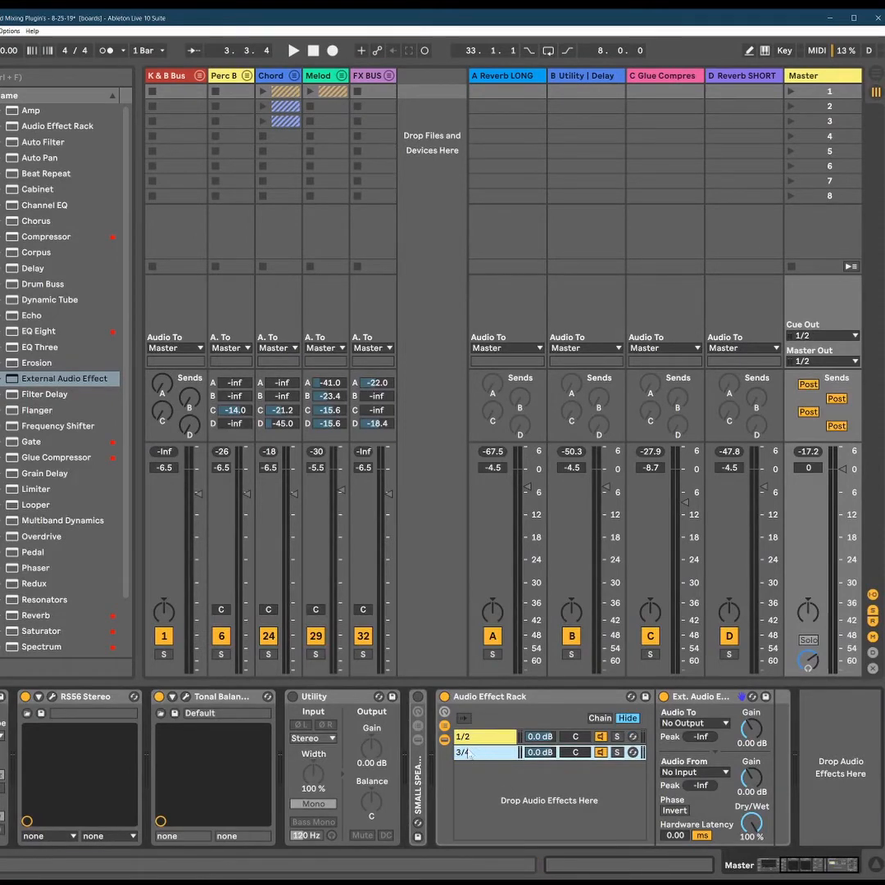
Send the 1/2 chain's External Audio Effect to output 1/2 and the 3/4 chain's to output 3/4.
left_click(475, 737)
left_click(695, 723)
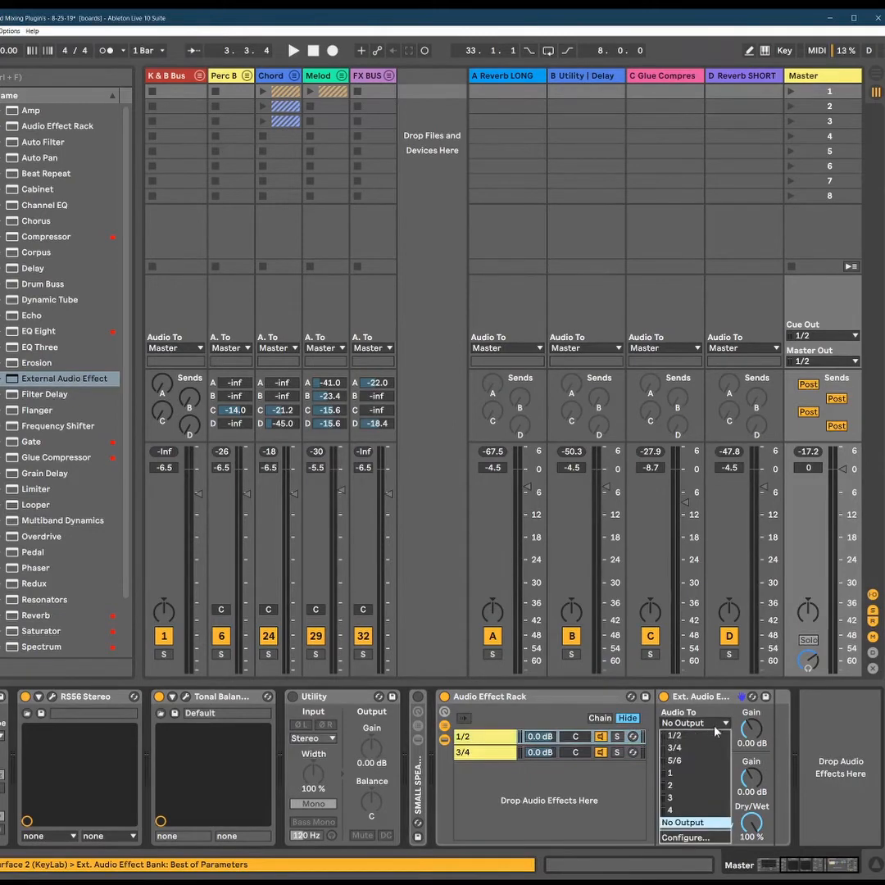
left_click(700, 736)
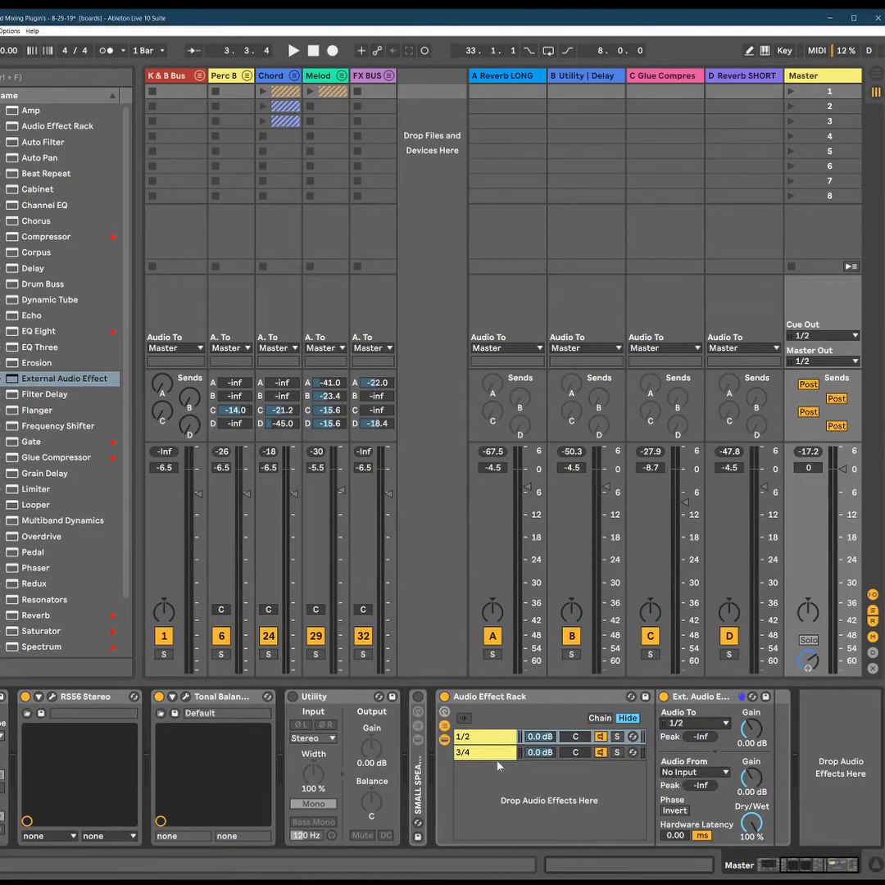
left_click(473, 753)
left_click(713, 724)
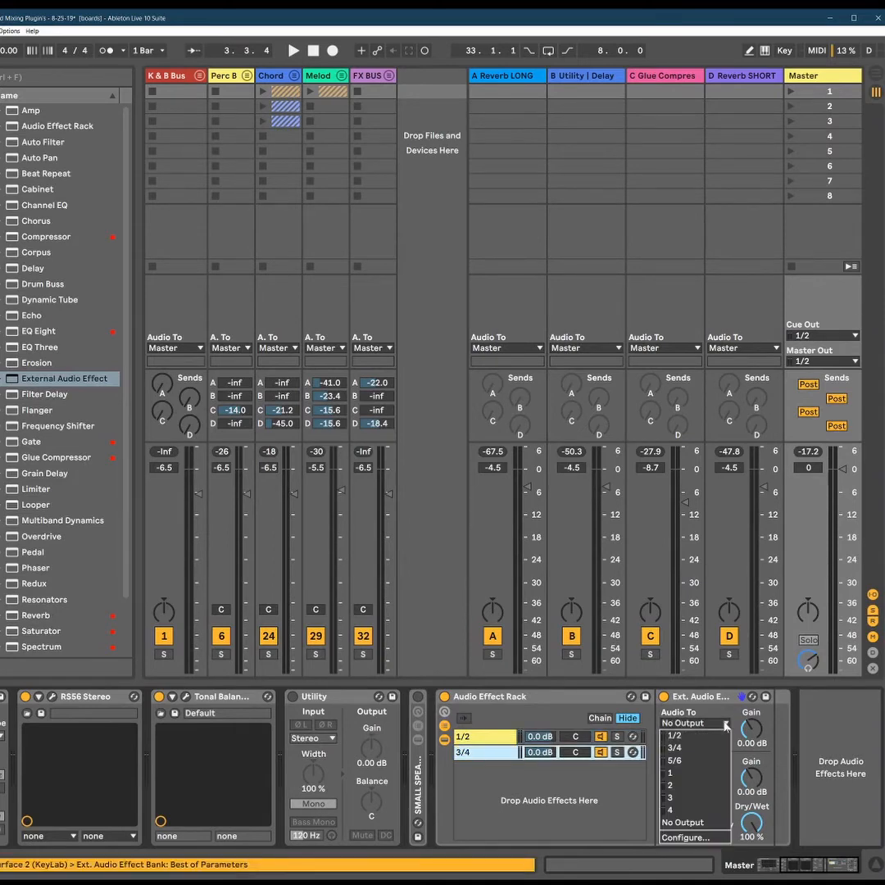
left_click(677, 748)
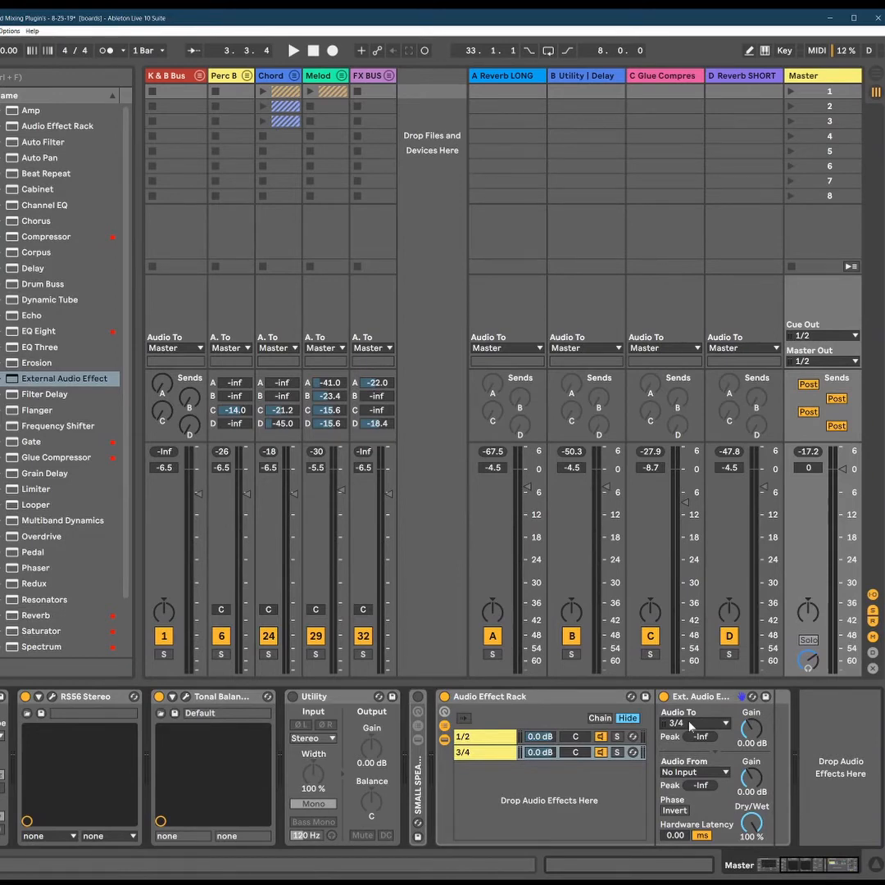
Play the set, check the Komplete 3/4 source level in OBS, and return to Ableton Live.
key("space")
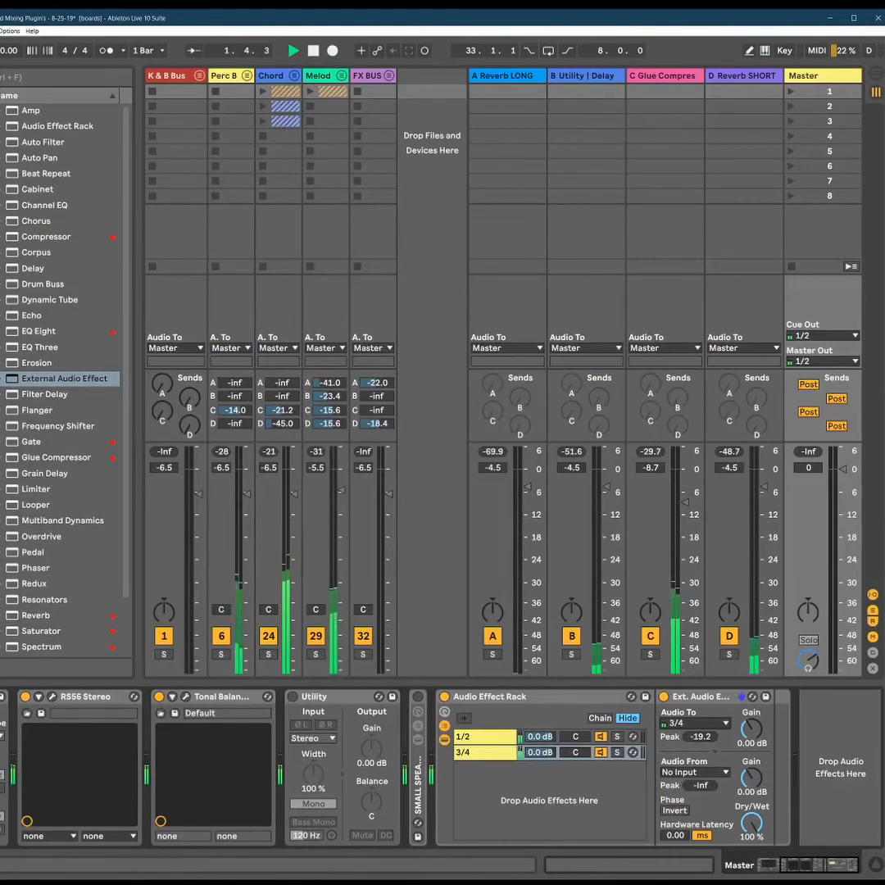
left_click(314, 883)
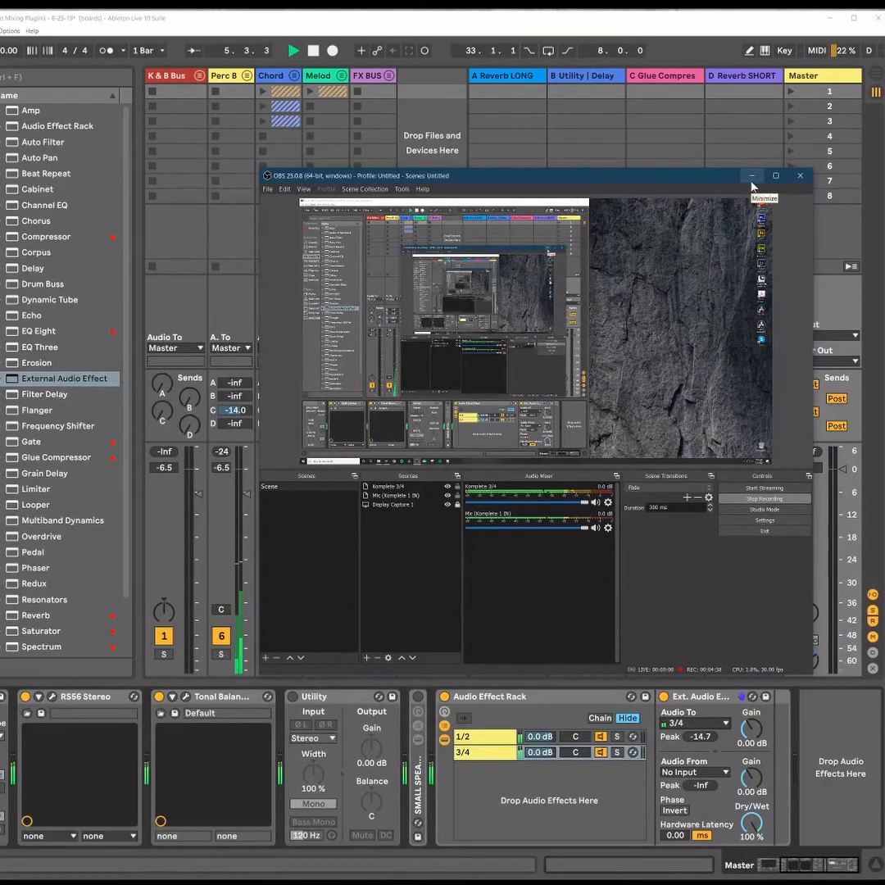
left_click(751, 177)
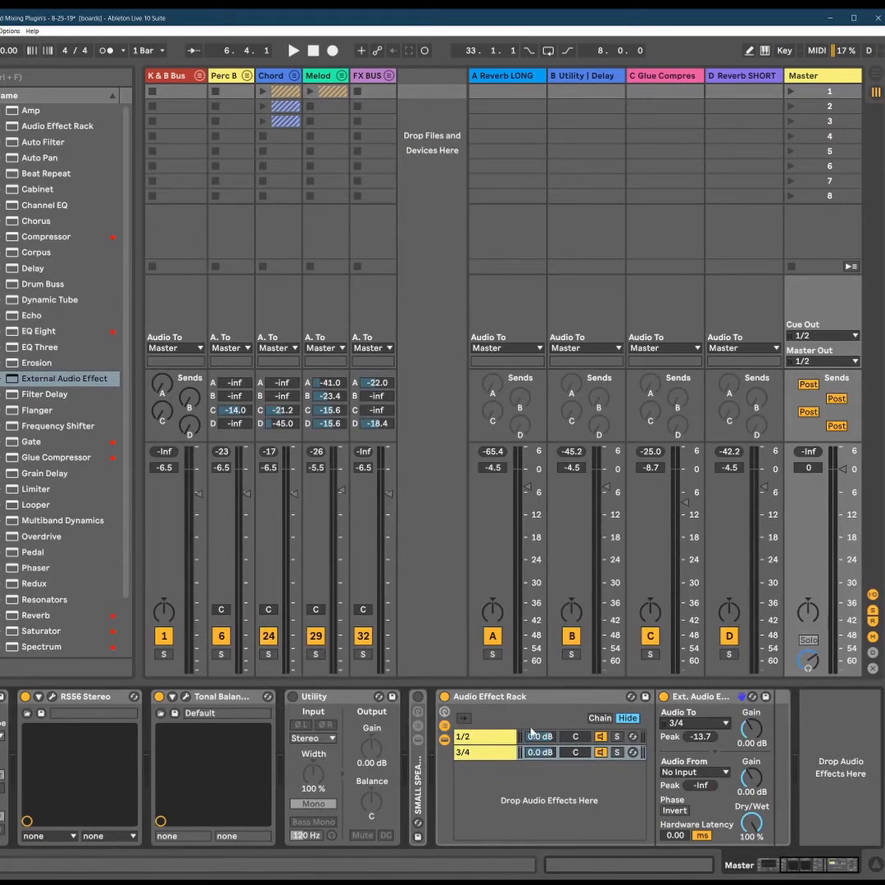
Compare the Master meter during playback with the Audio Effect Rack switched off and switched on again.
left_click(444, 696)
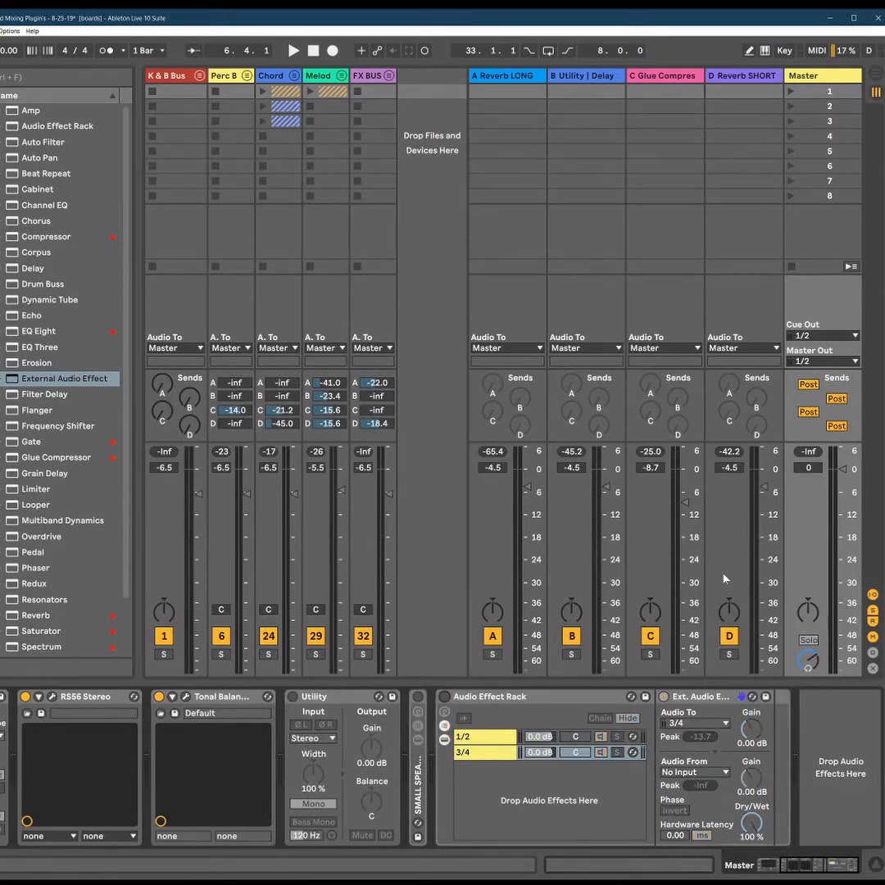
key("space")
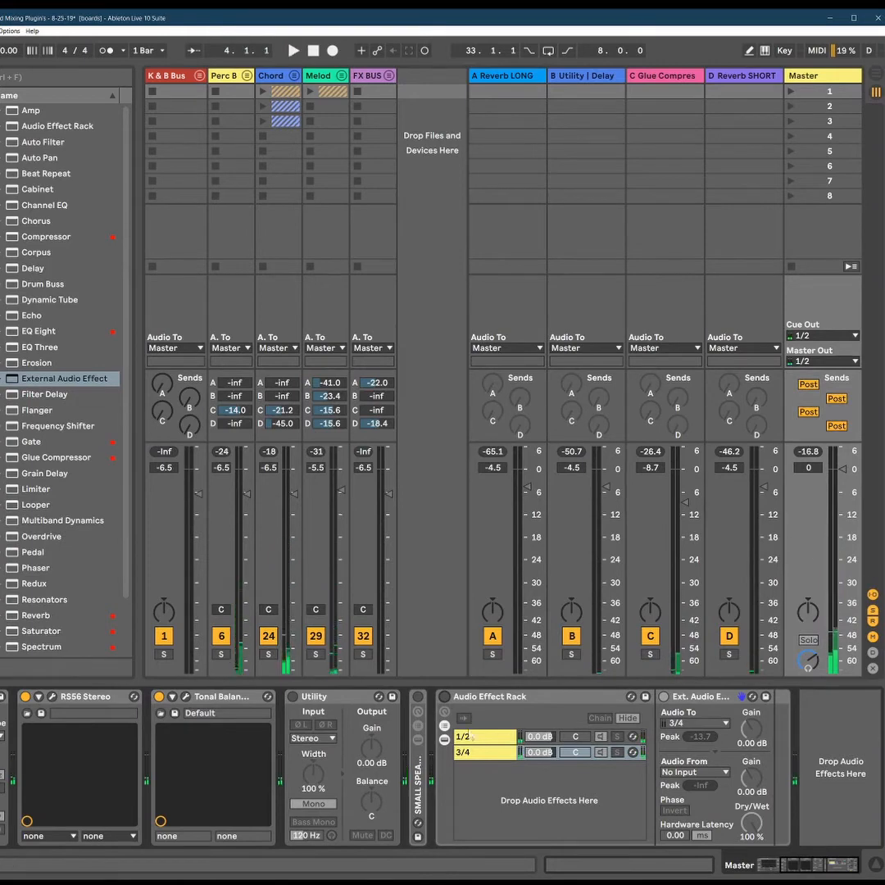
left_click(445, 697)
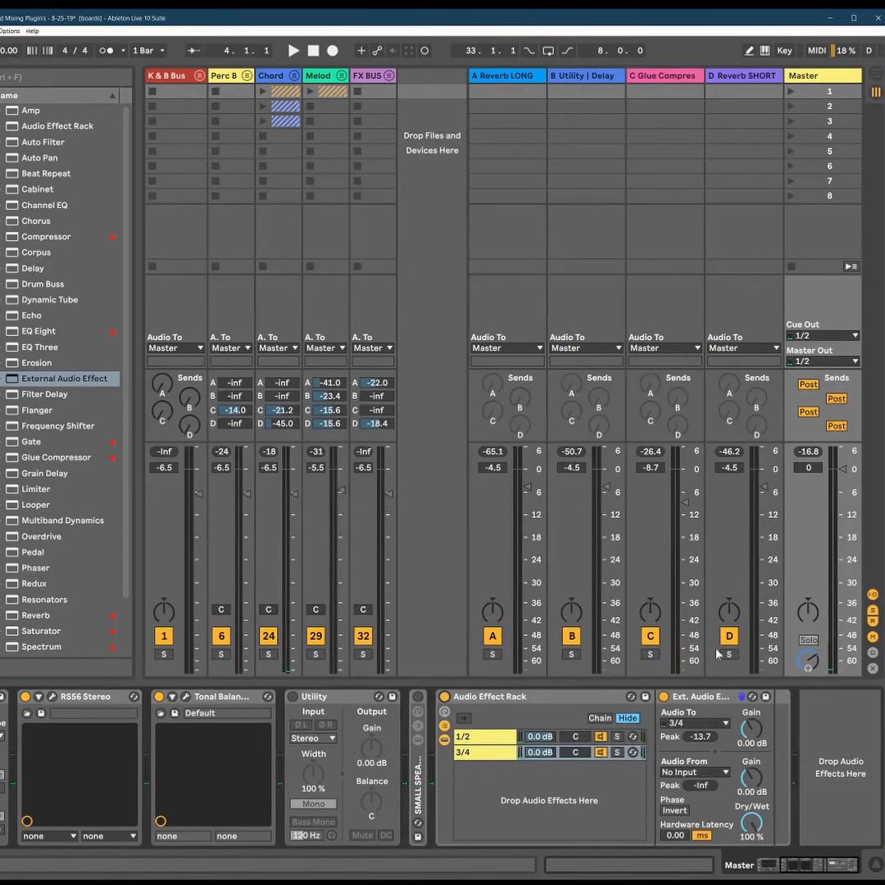
key("space")
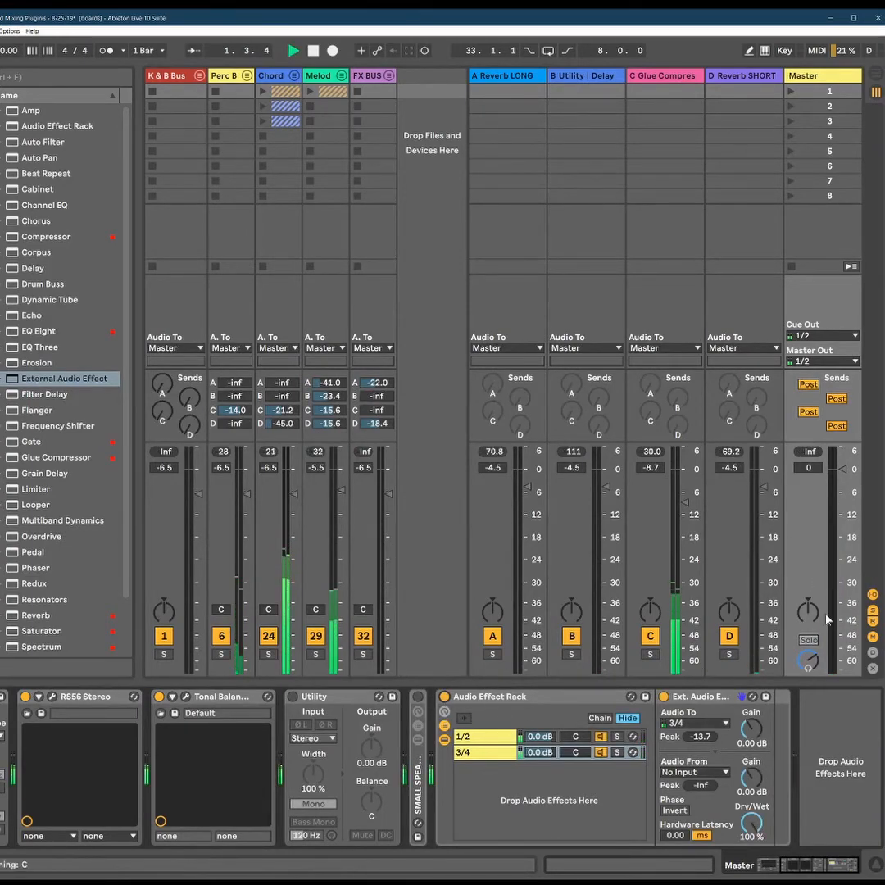
Delete the Audio Effect Rack from the Master track and insert a new audio track.
left_click(513, 702)
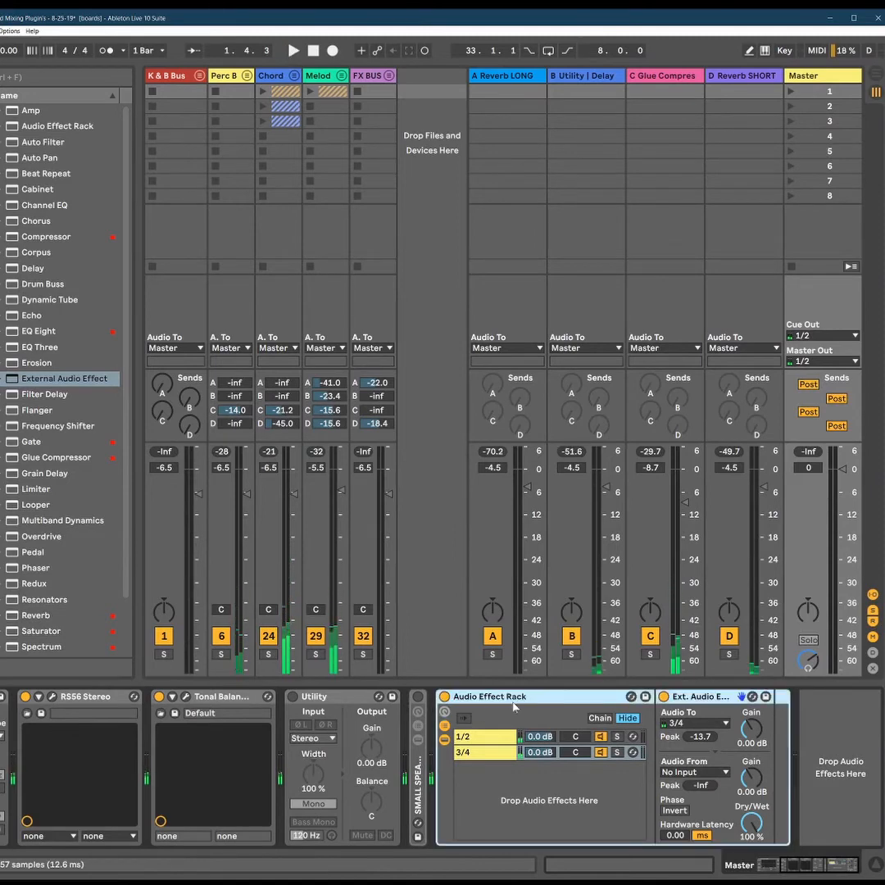
key("Delete")
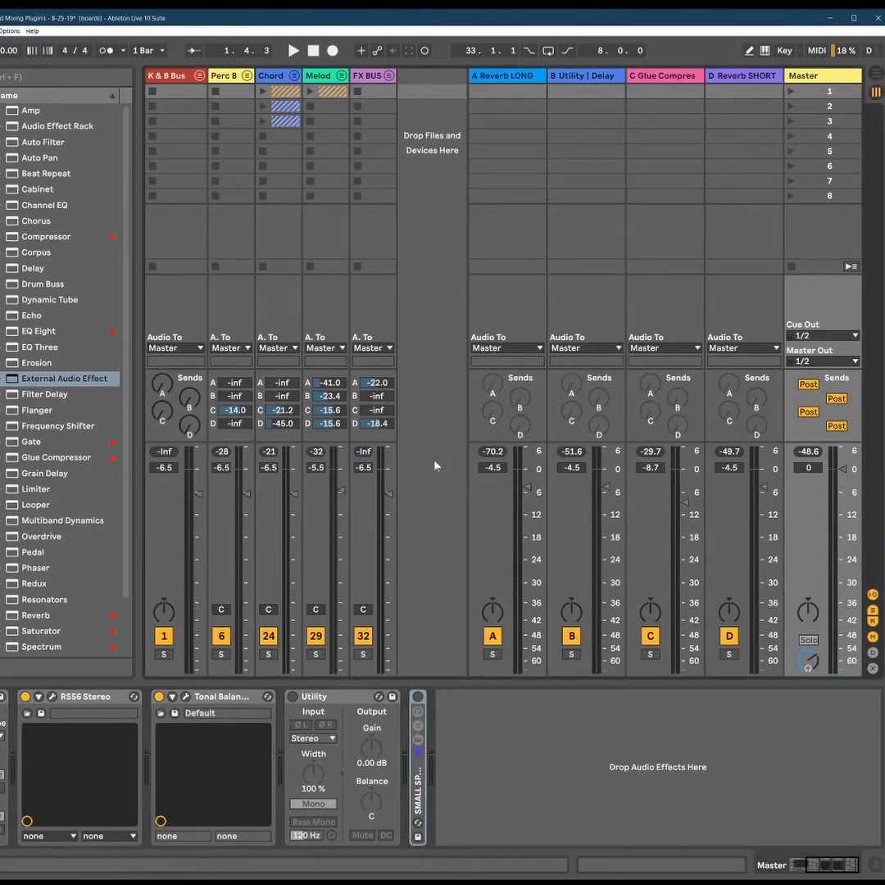
key("ctrl+t")
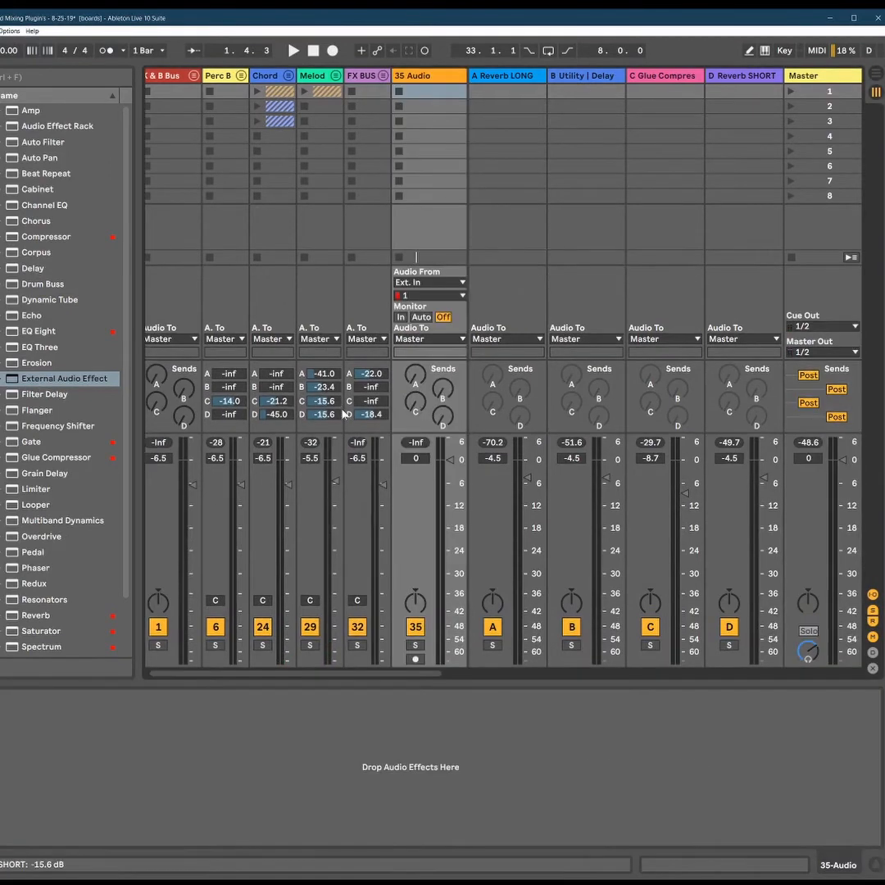
Route the new audio track's input from Master and its output to Ext. Out 3/4.
left_click(450, 286)
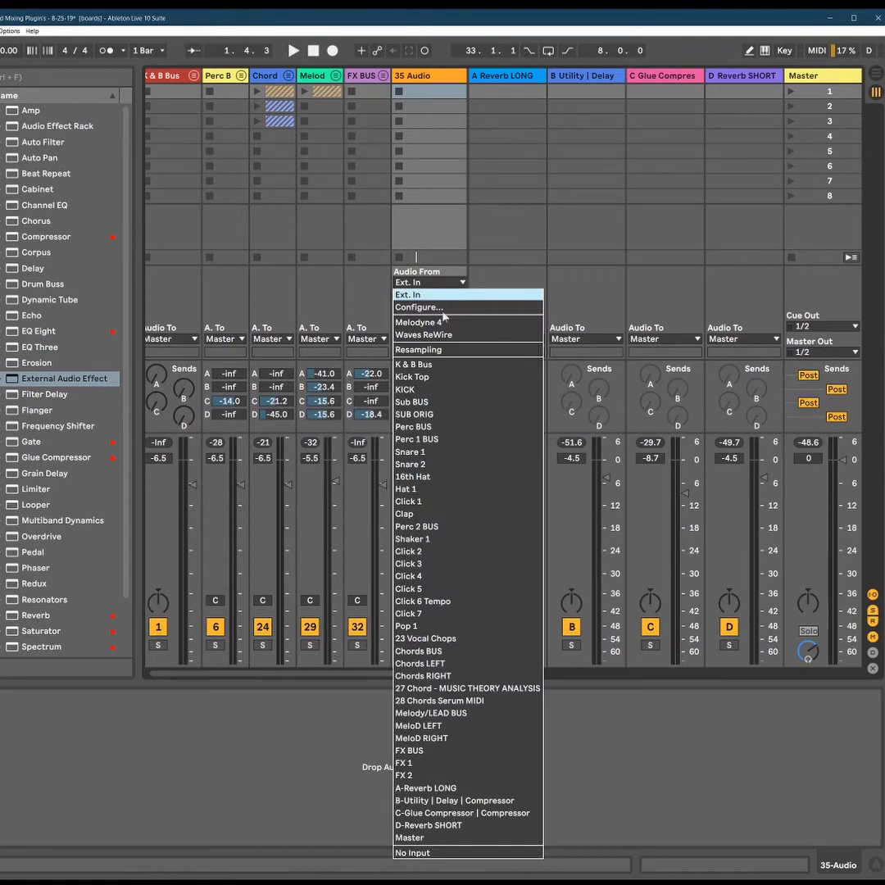
left_click(480, 662)
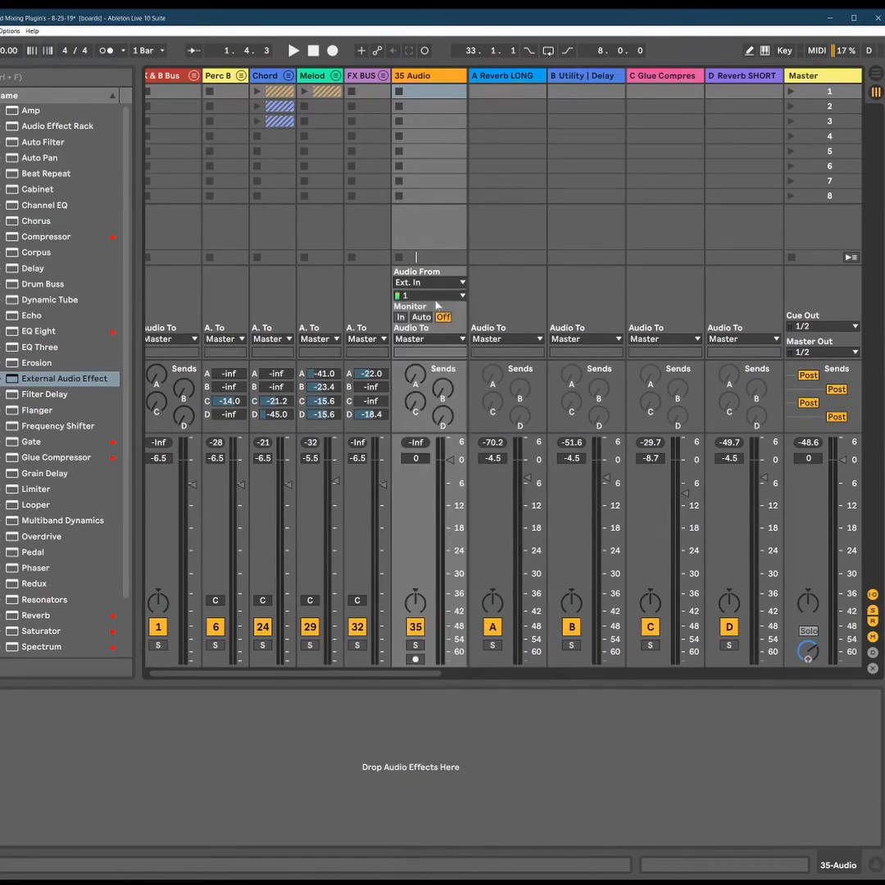
left_click(450, 340)
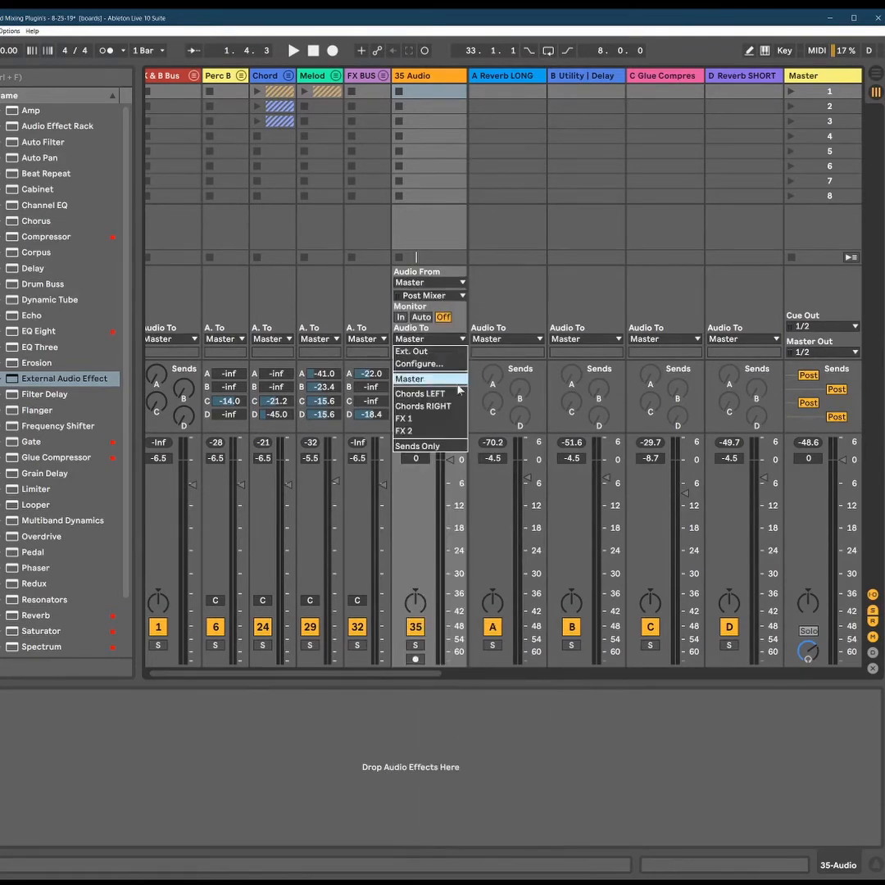
left_click(438, 353)
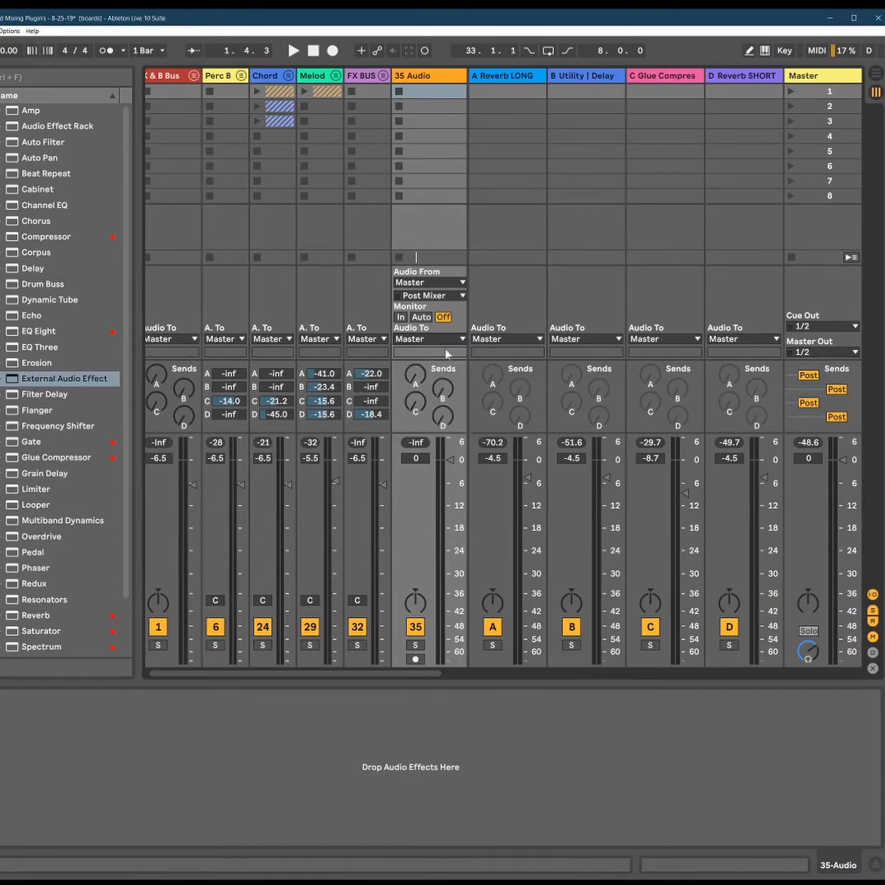
left_click(438, 352)
left_click(509, 492)
left_click(427, 358)
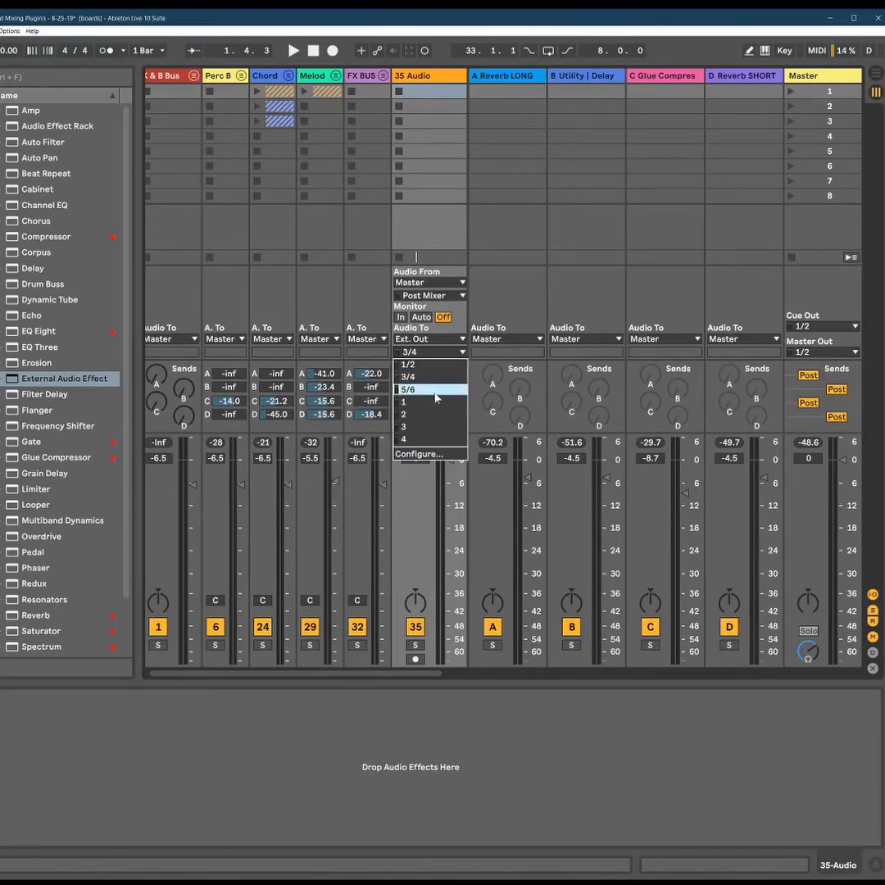
left_click(462, 328)
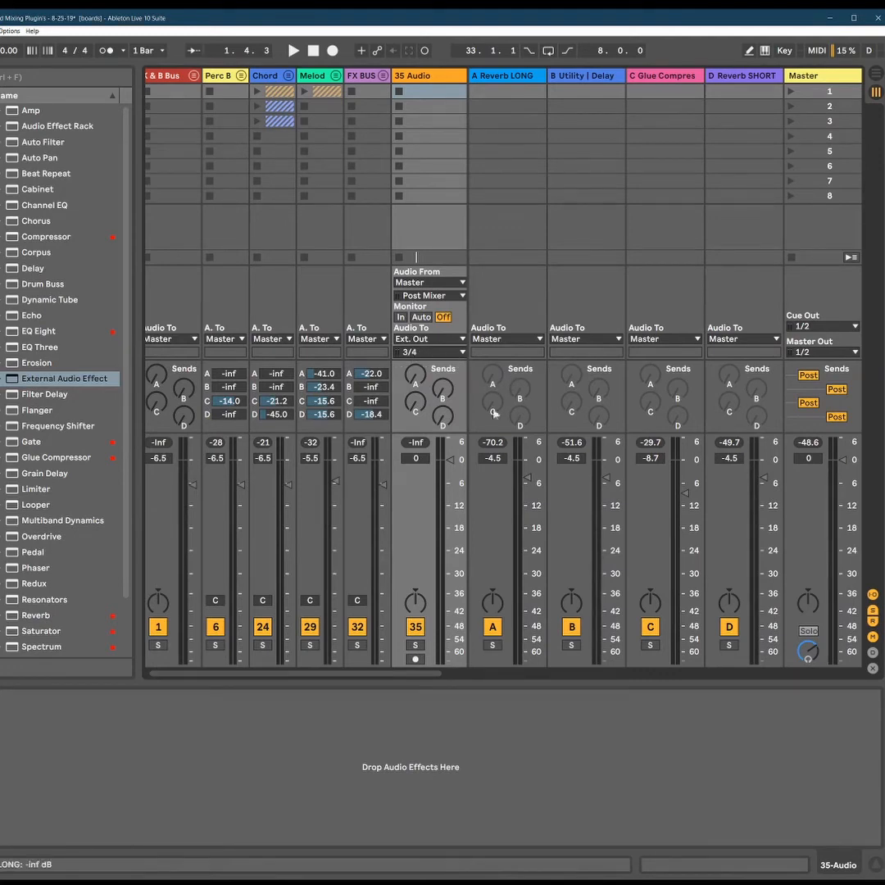
Arm the new audio track with monitoring on Auto, and play the set to check the Komplete 3/4 level in OBS.
left_click(415, 659)
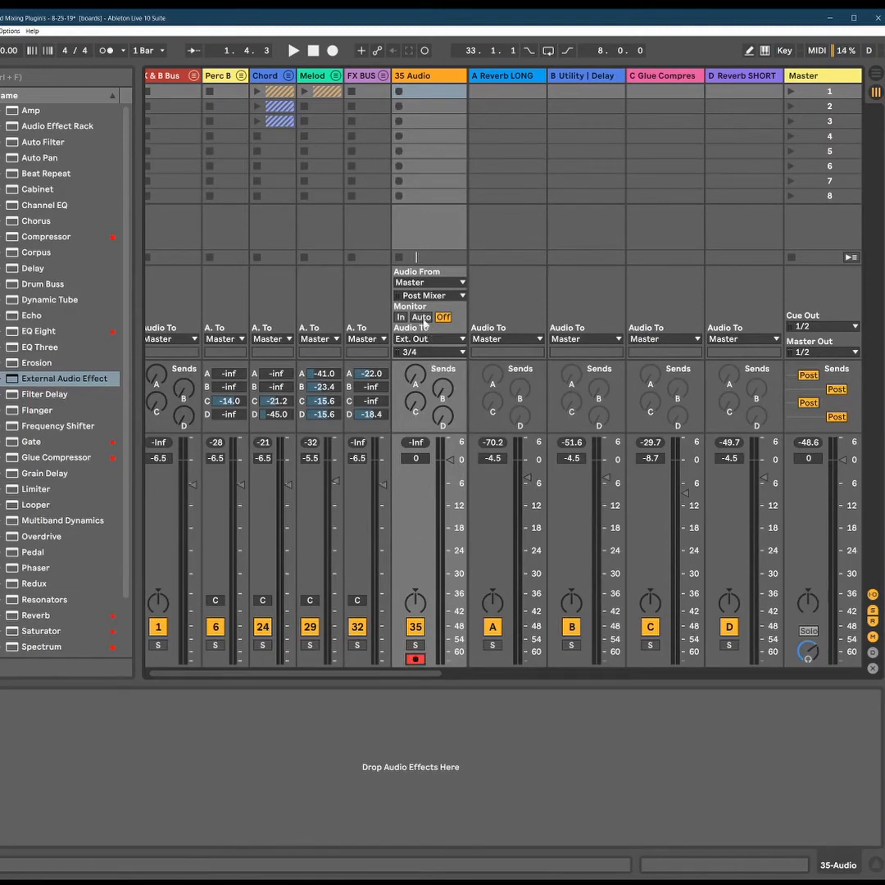
left_click(422, 317)
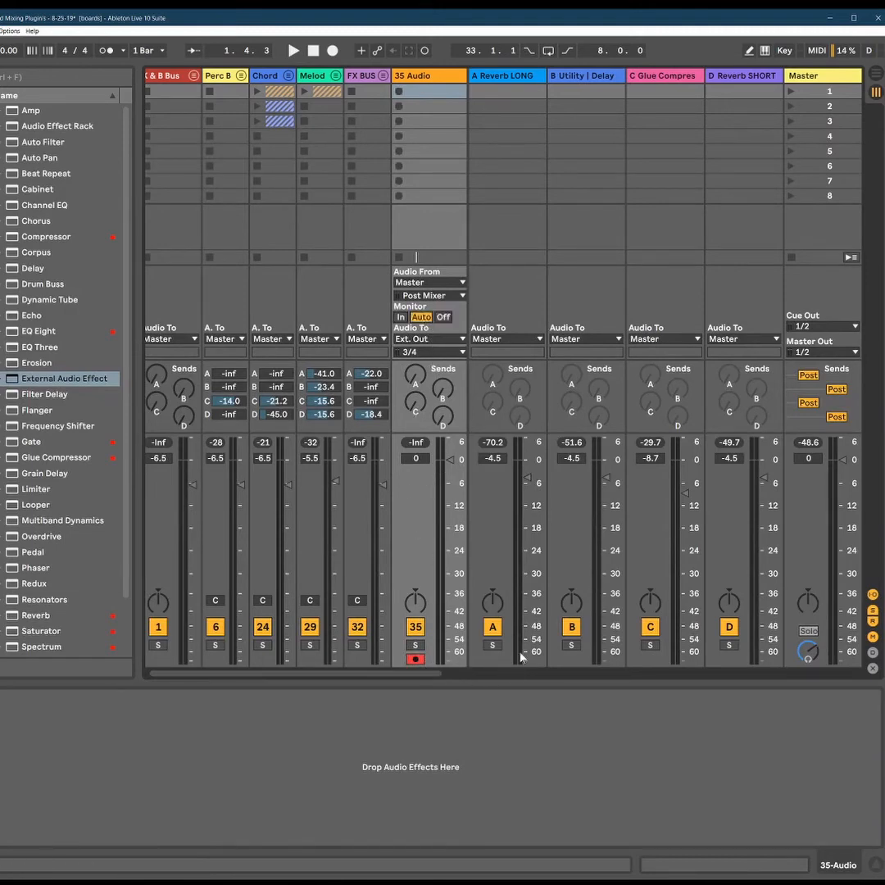
key("space")
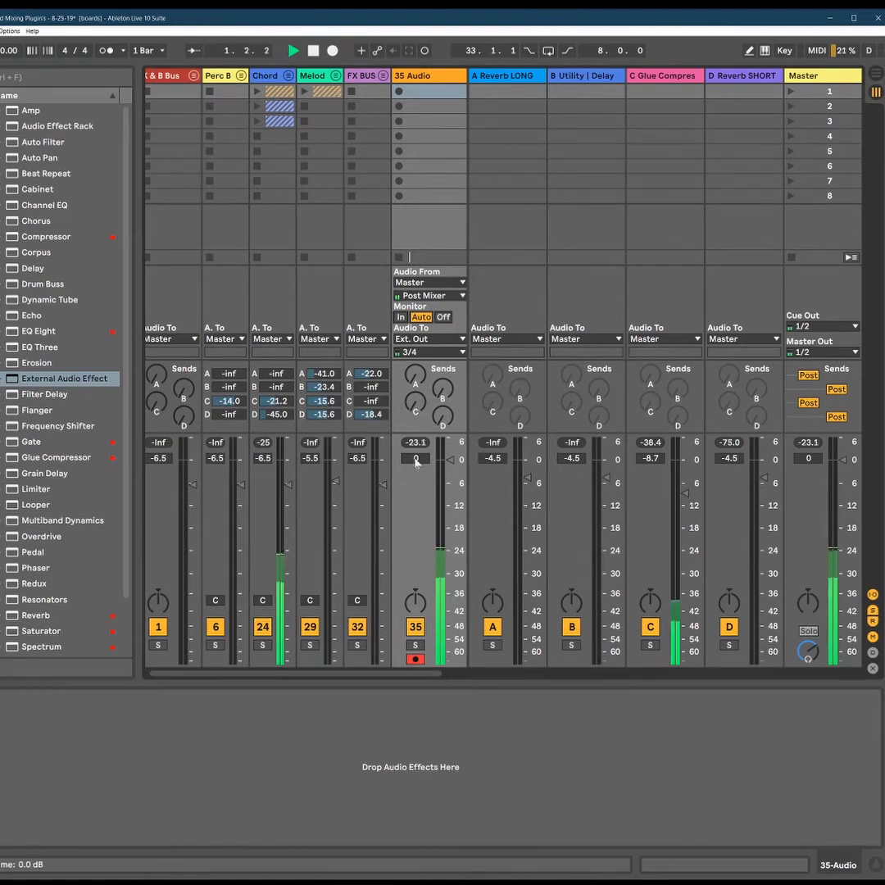
left_click(352, 879)
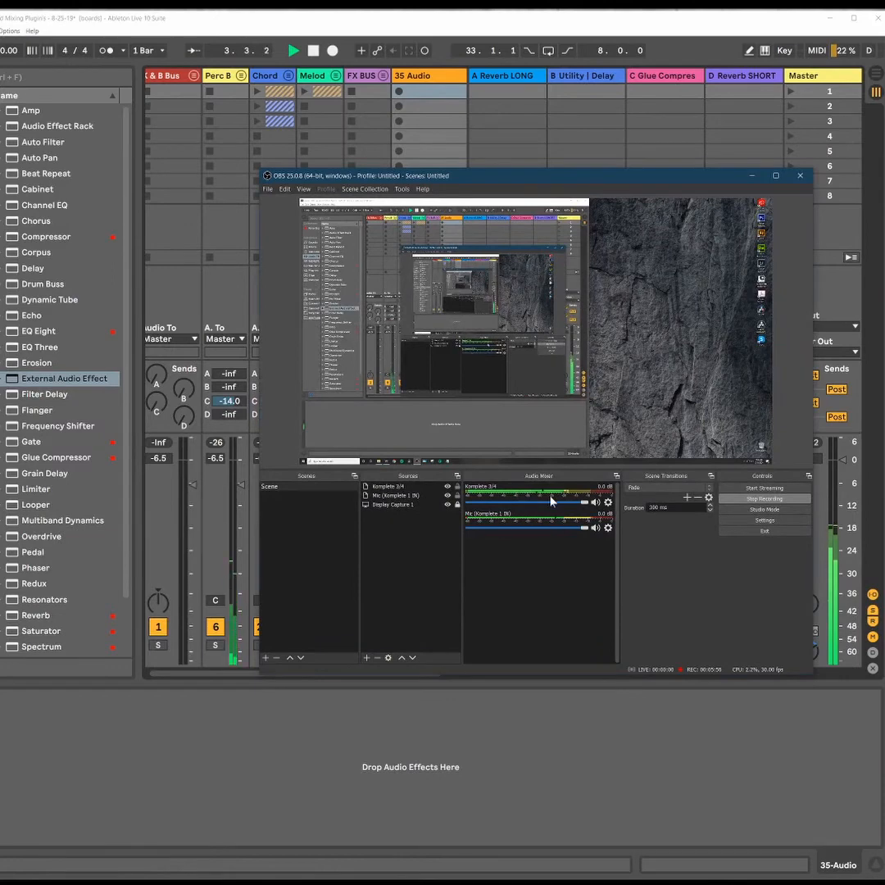
Return to Ableton Live, stop playback and select the 35 Audio track.
left_click(753, 176)
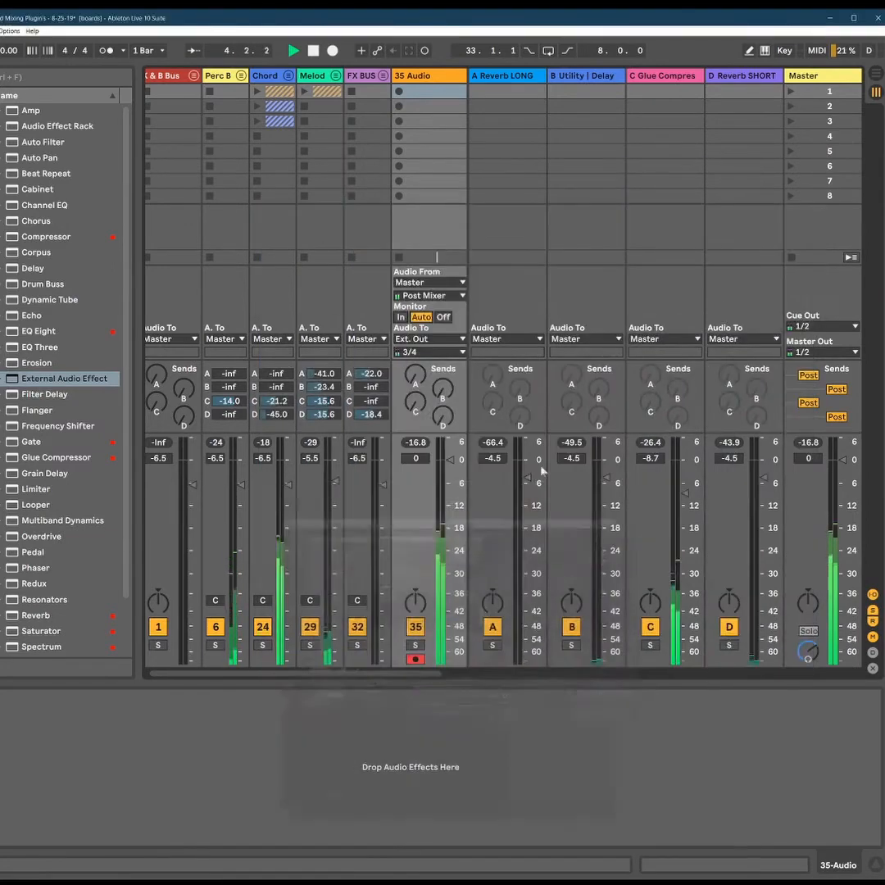
key("space")
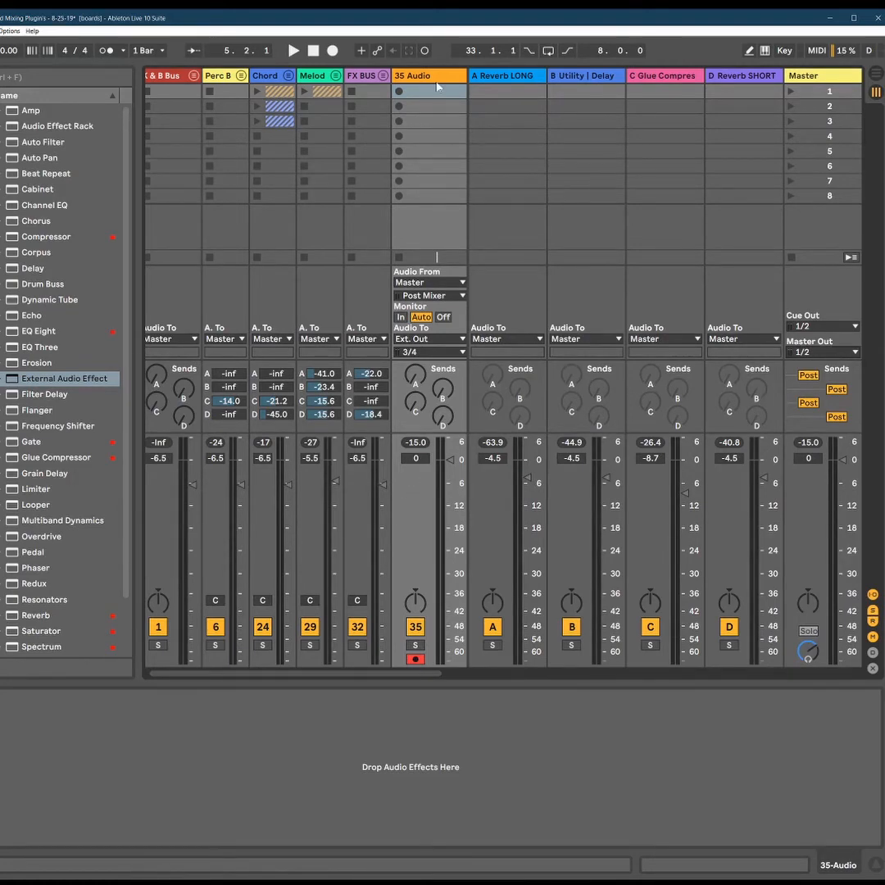
left_click(437, 79)
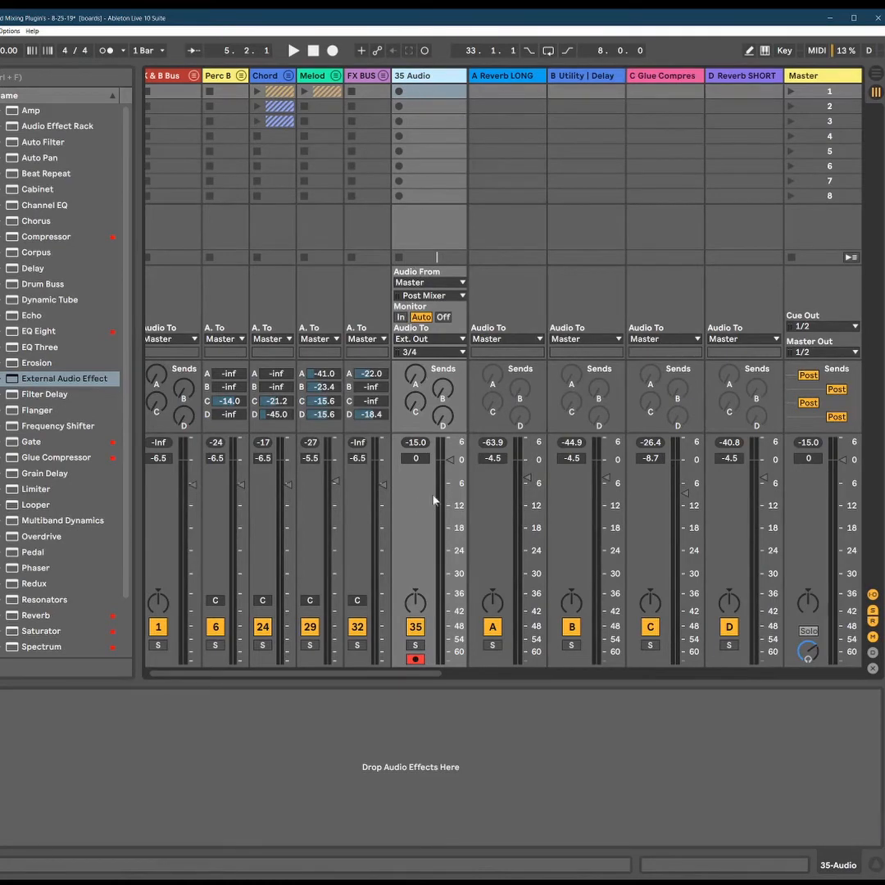
Try the 35 Audio track's volume at -7.6 dB and reset it to 0.
mouse_move(453, 465)
left_mouse_down()
mouse_move(451, 508)
mouse_move(449, 463)
mouse_move(449, 488)
left_mouse_up()
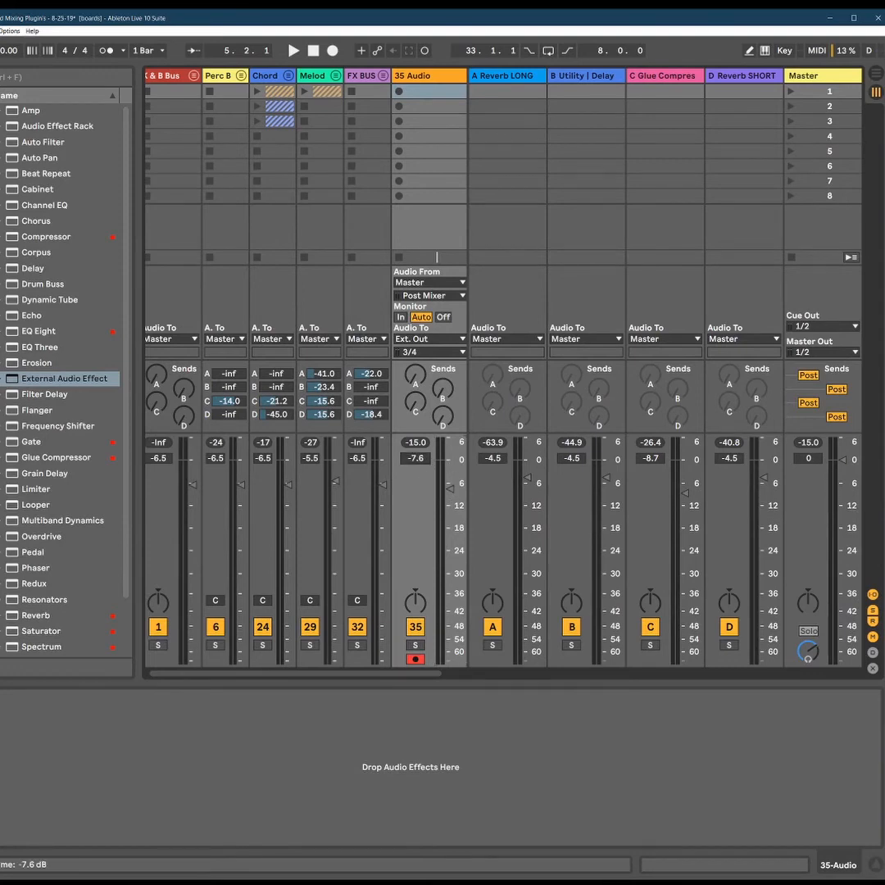
key("Delete")
Delete the 35 Audio track and insert a new return track.
left_click(435, 80)
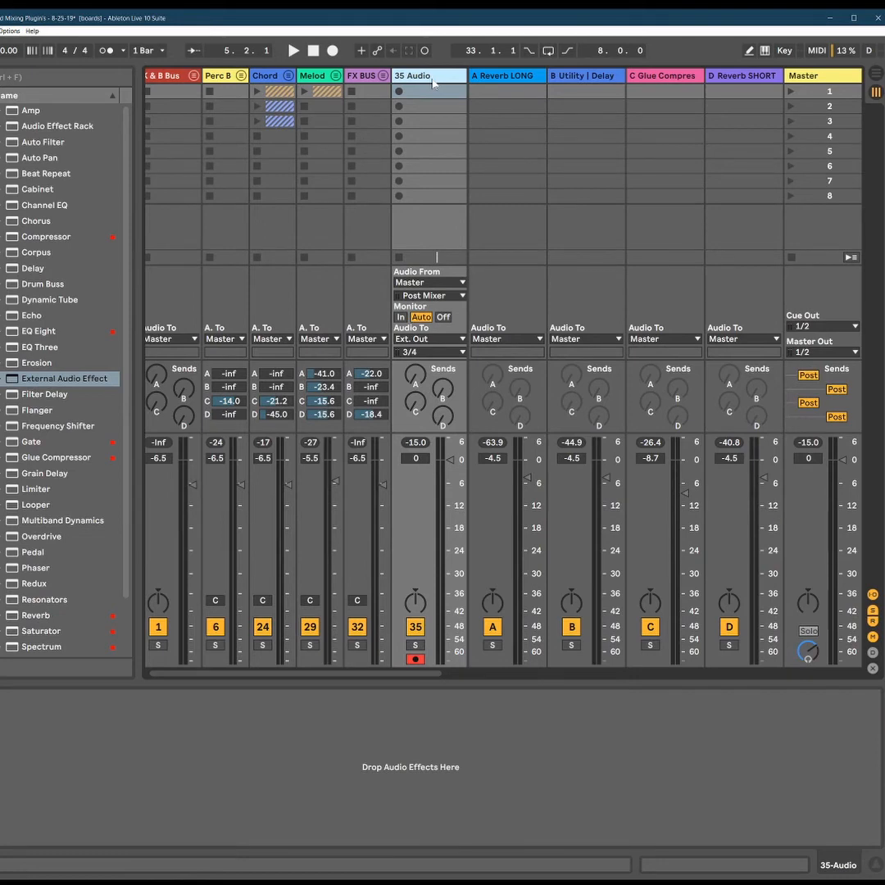
key("Delete")
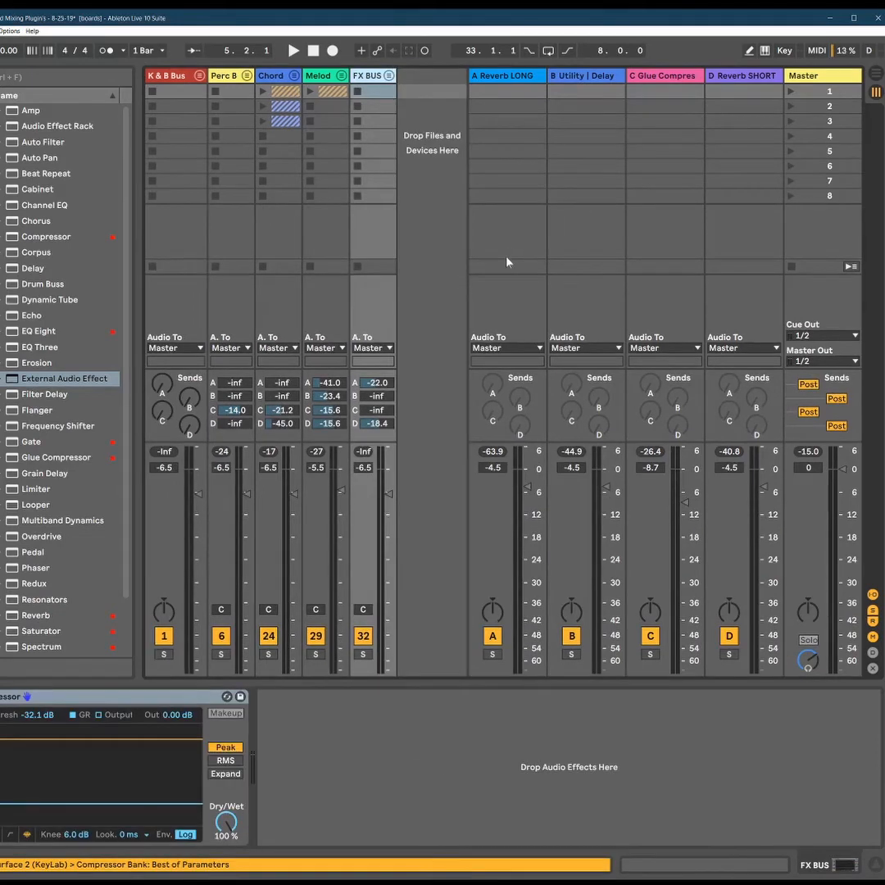
key("ctrl+alt+t")
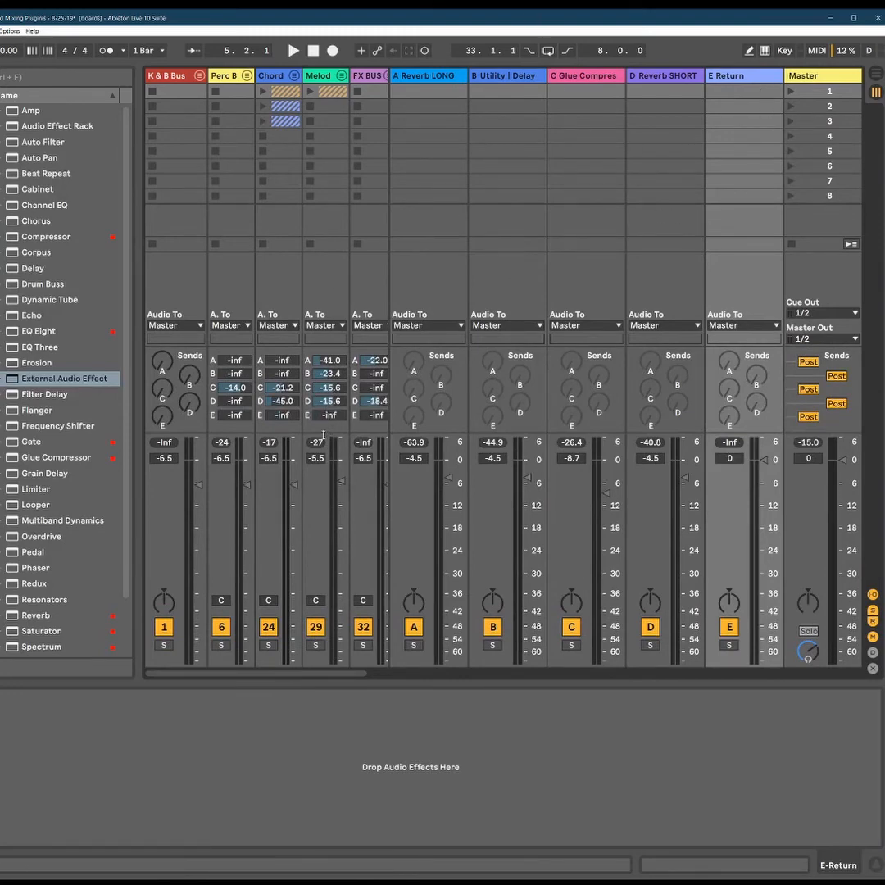
Set send E to 0 on the Melod and Chord tracks and -24.0 on Perc B, and raise it partway on K & B Bus.
left_click_drag(330, 417, 331, 334)
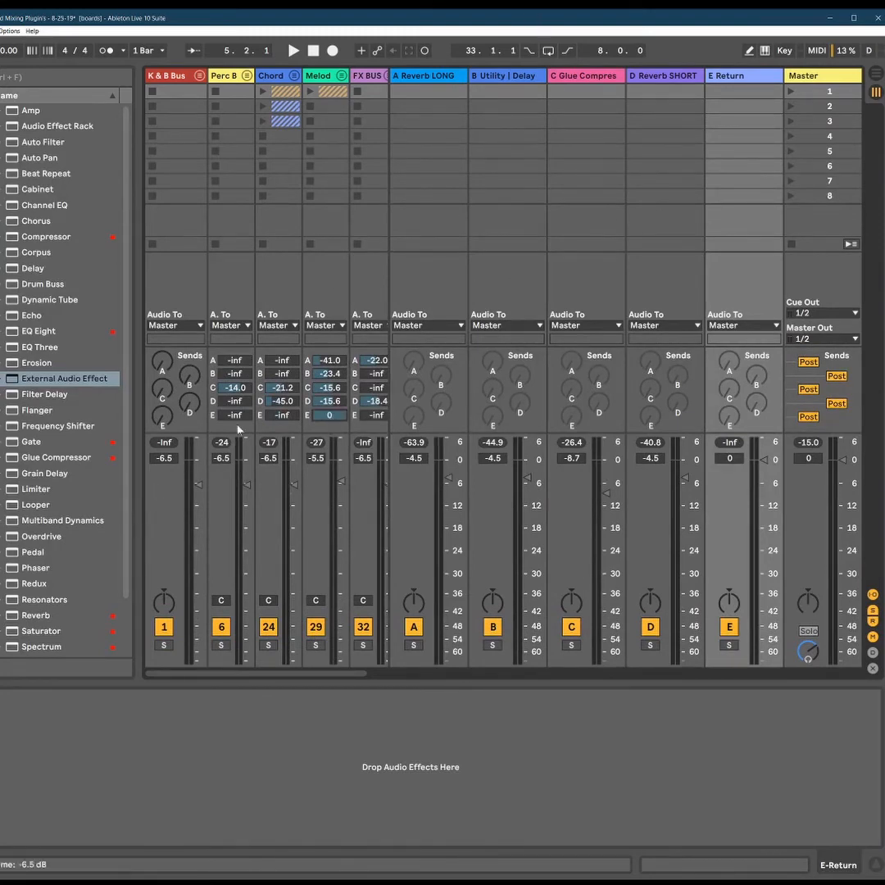
left_click_drag(282, 417, 281, 344)
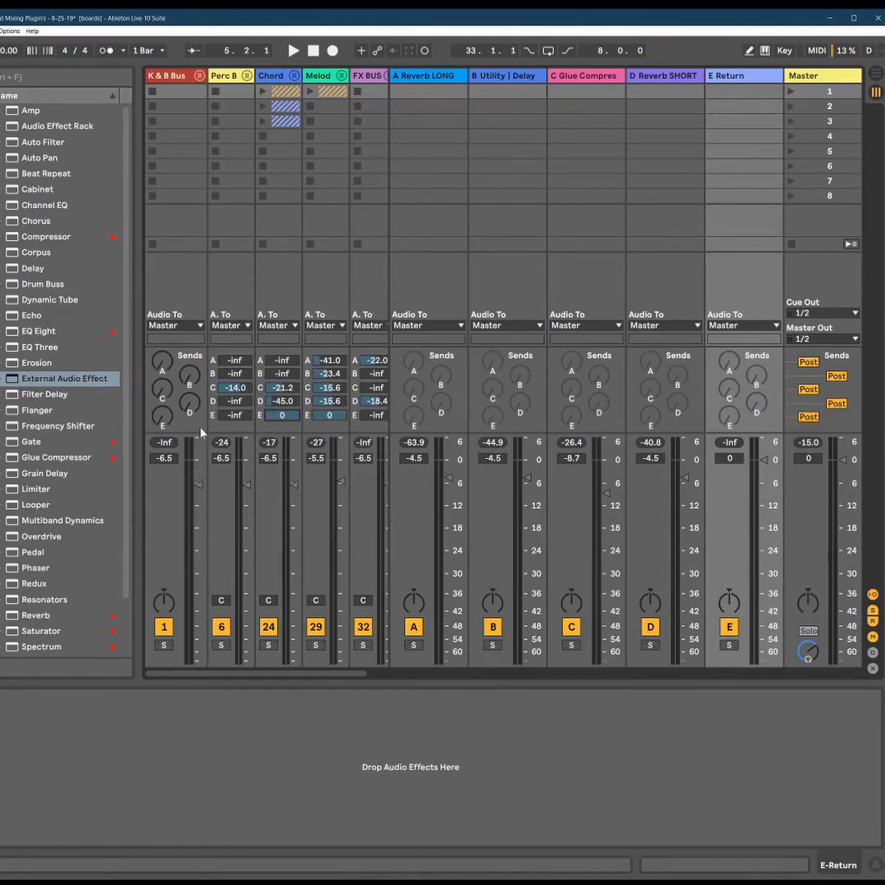
left_click_drag(235, 418, 234, 365)
left_click_drag(161, 416, 161, 366)
Route the E Return track's output to Ext. Out 3/4.
left_click(766, 326)
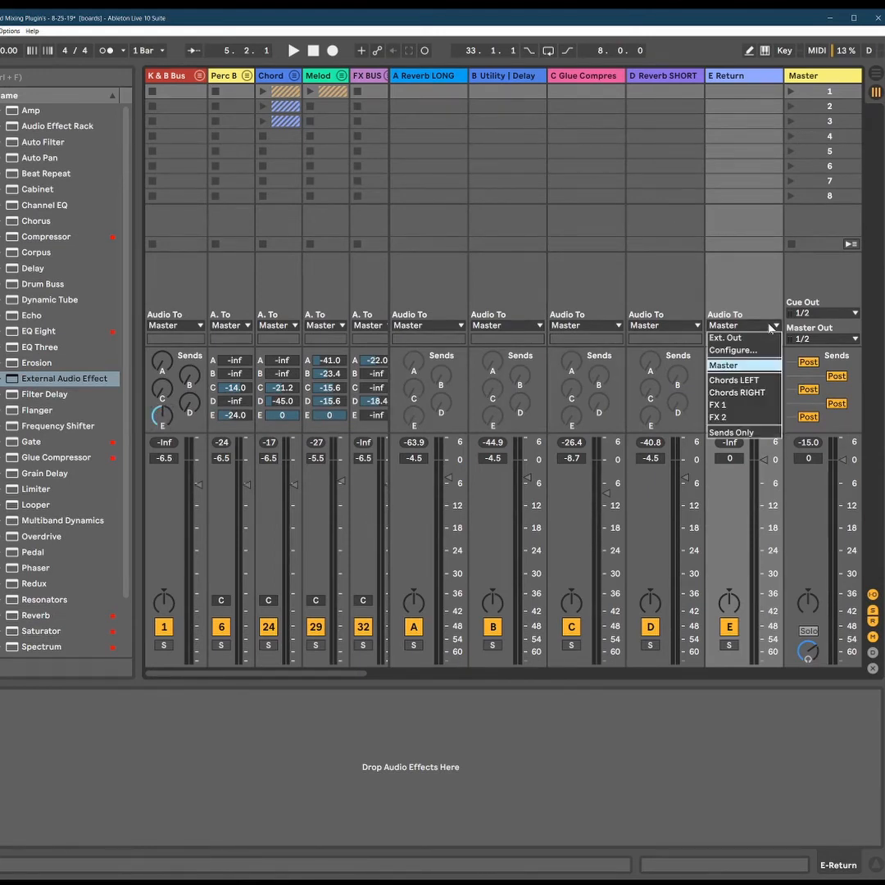
left_click(753, 338)
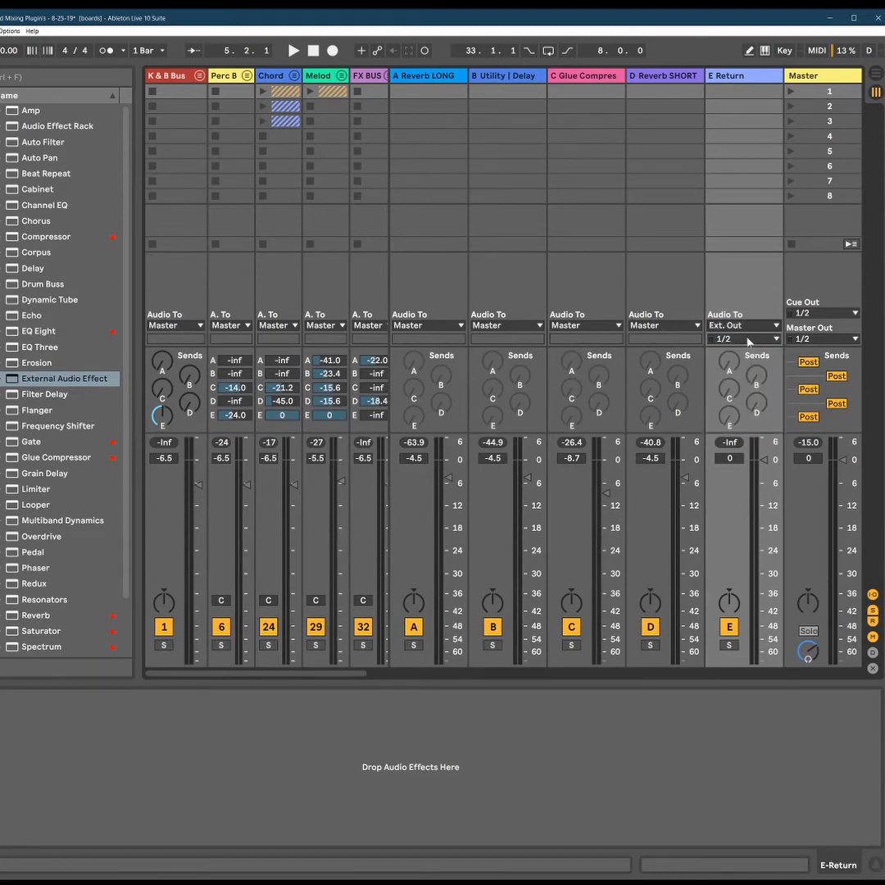
left_click(747, 339)
left_click(746, 143)
Rename the E Return track to 3/4 Headphone Mix.
double_click(740, 78)
type("3/")
type("4 Headphone US")
type("ix")
key("Return")
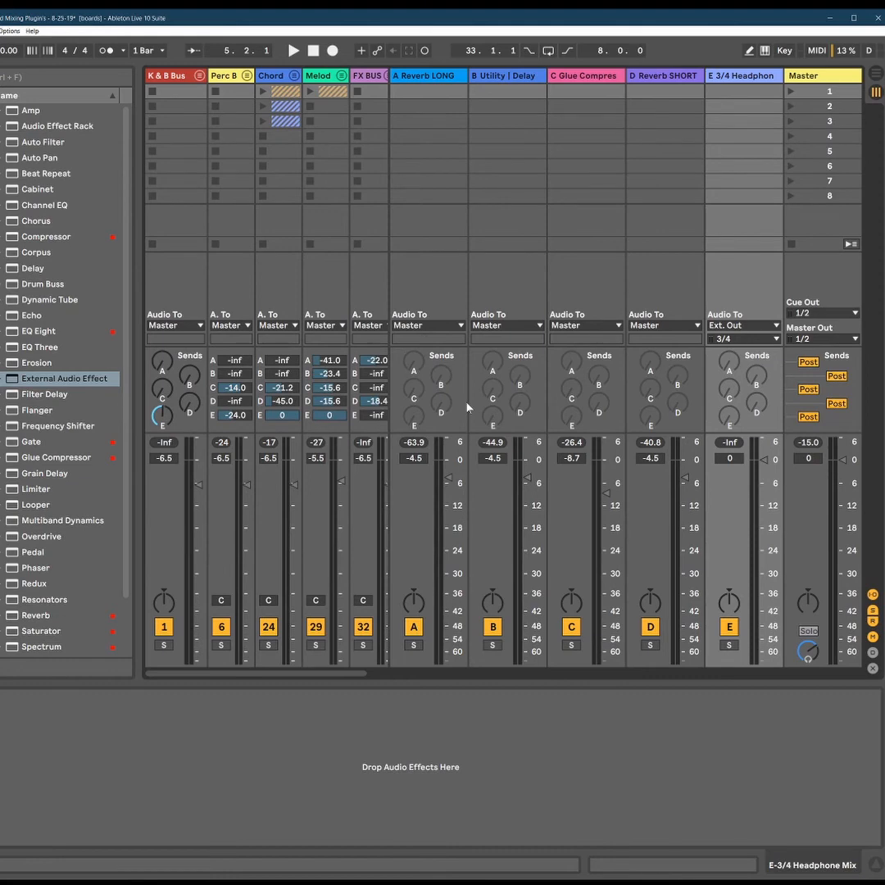
Play the set to check the level on the headphone mix return, and display the Master track's devices.
key("space")
left_click(822, 77)
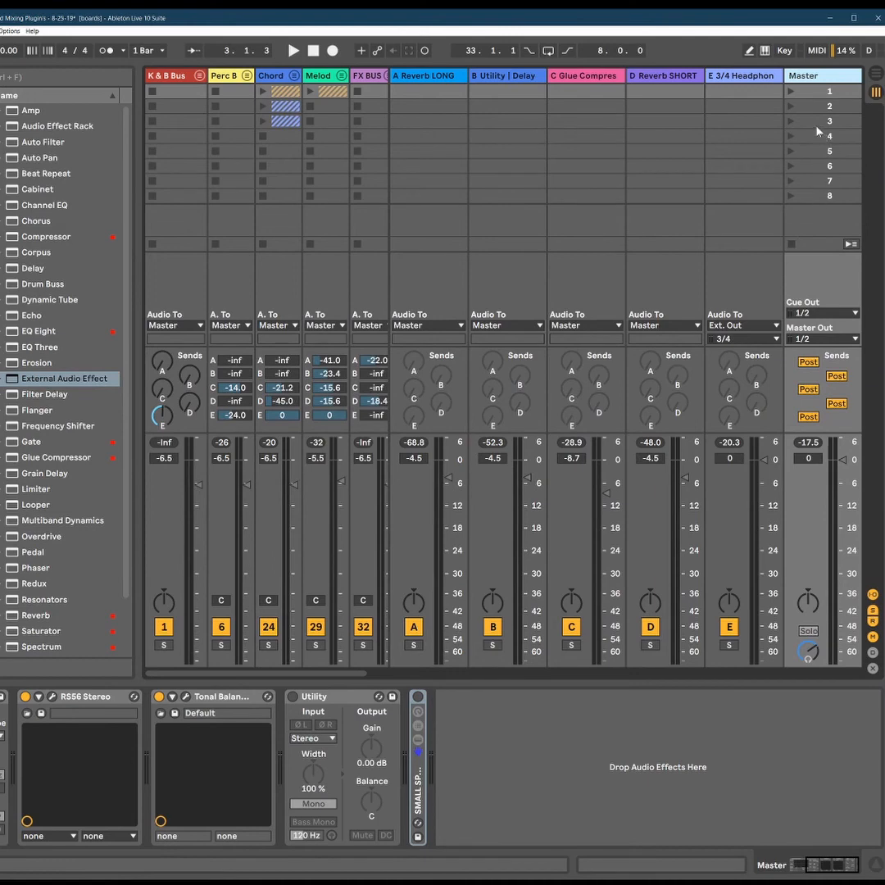
Switch to OBS and create a new ASIO source under its default name.
left_click(316, 884)
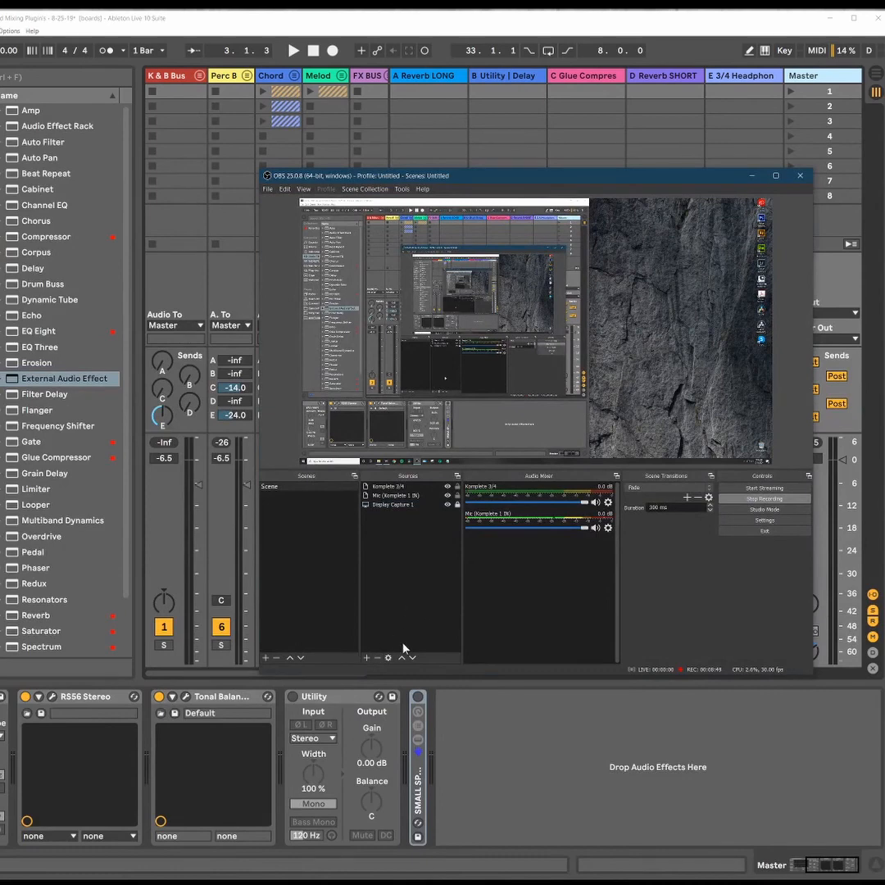
left_click(367, 658)
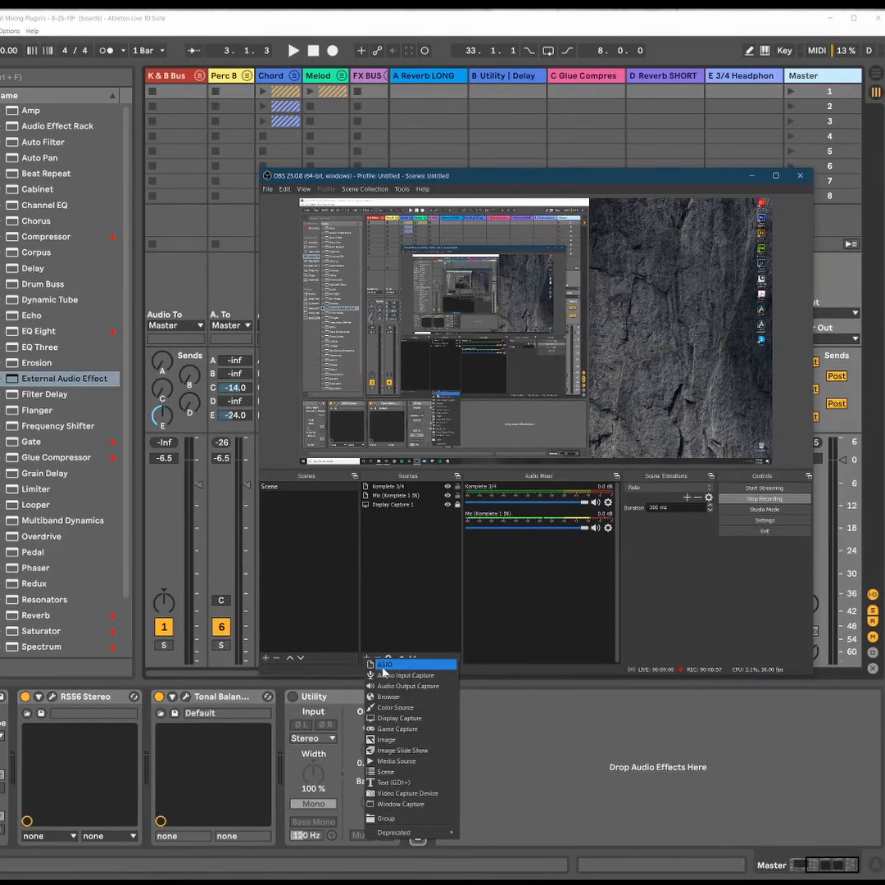
left_click(381, 673)
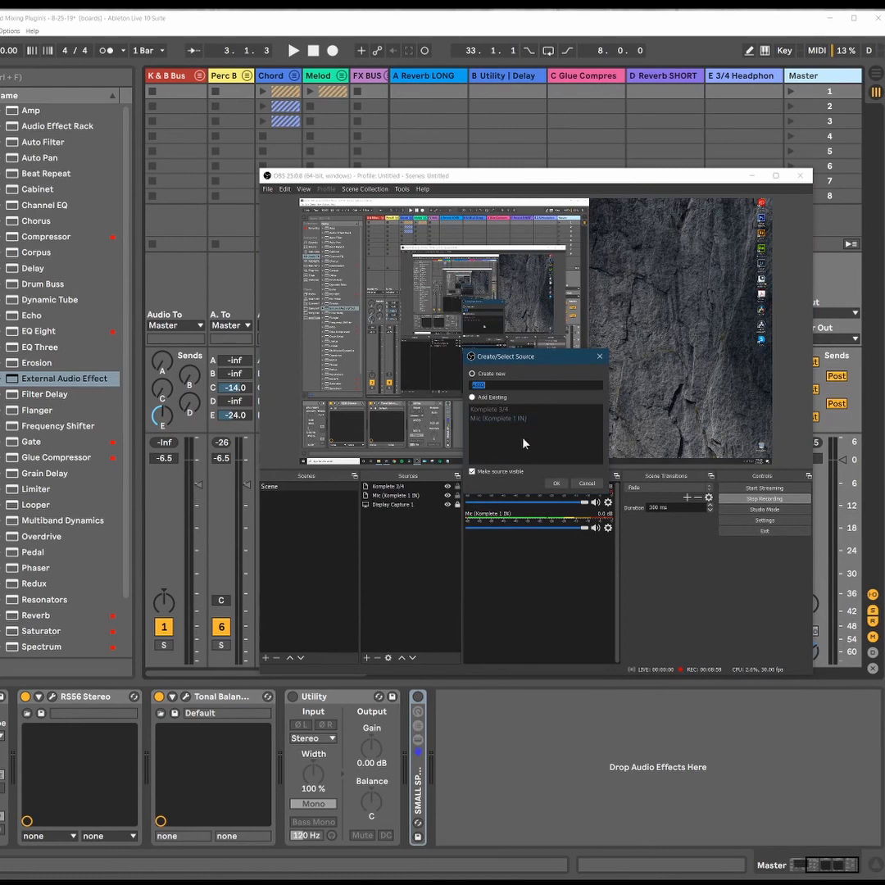
left_click(558, 483)
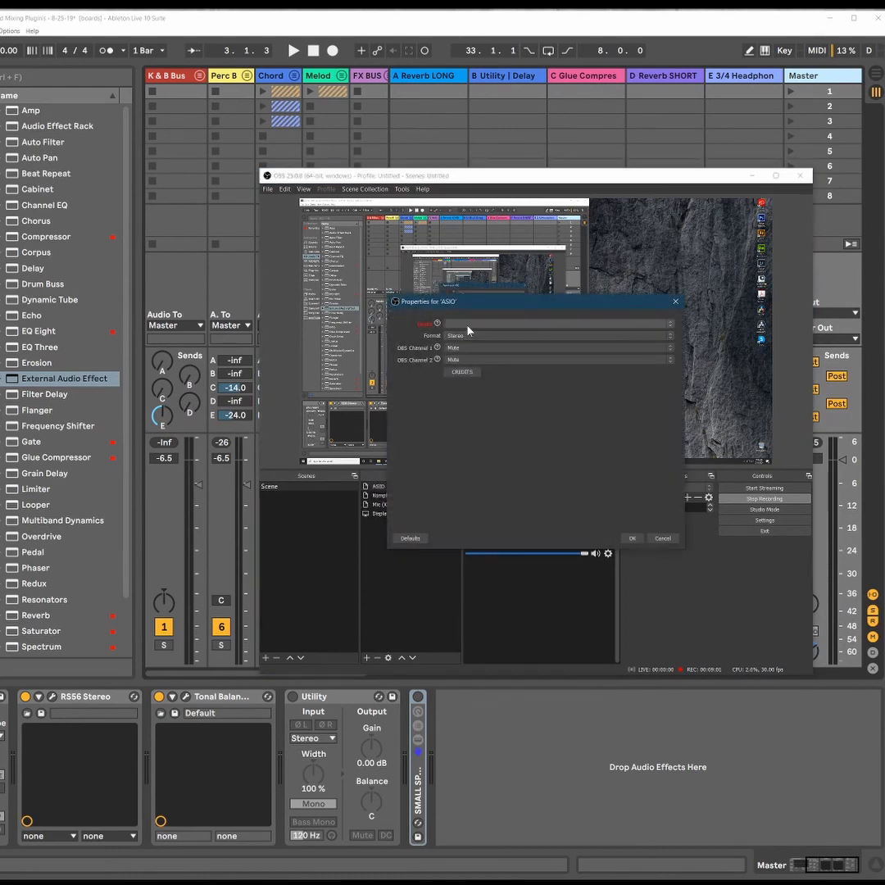
Try Komplete Audio 6 as the ASIO source's device, view the input choices for OBS Channel 1, and cancel the properties.
left_click(471, 324)
left_click(475, 338)
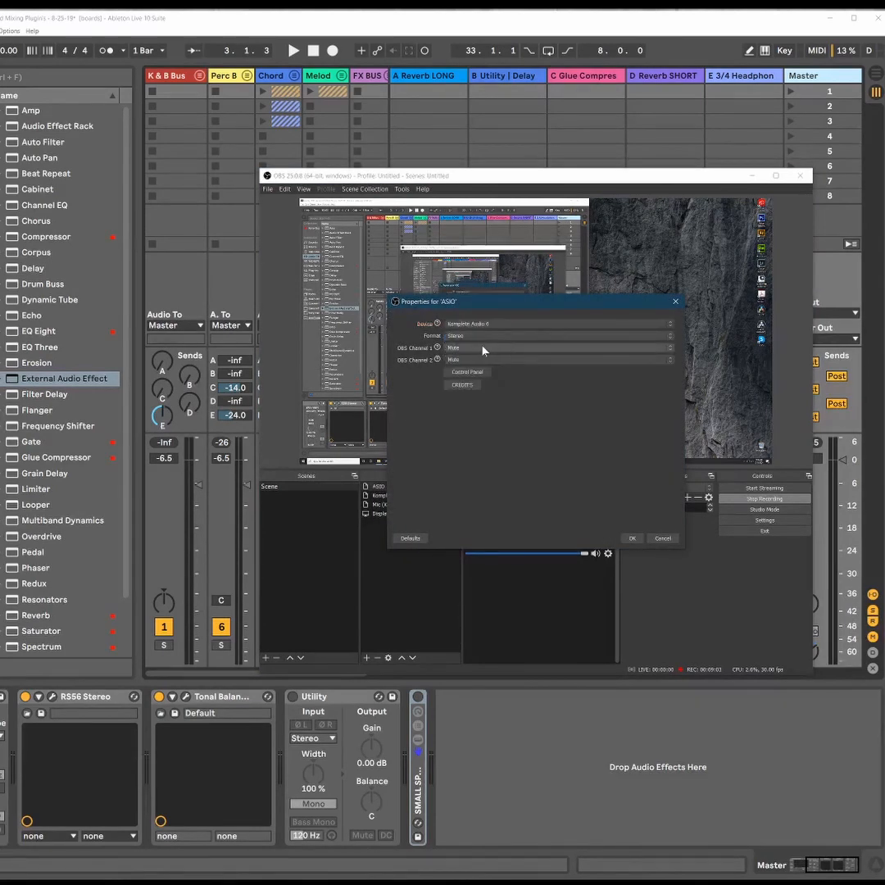
left_click(481, 349)
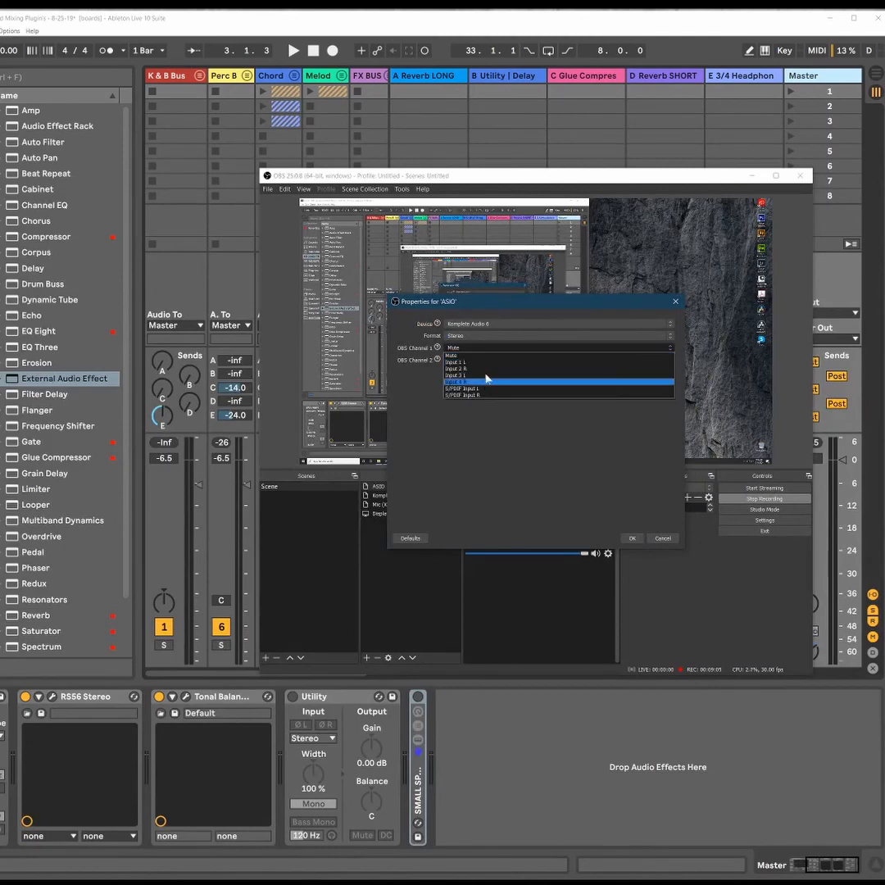
left_click(670, 541)
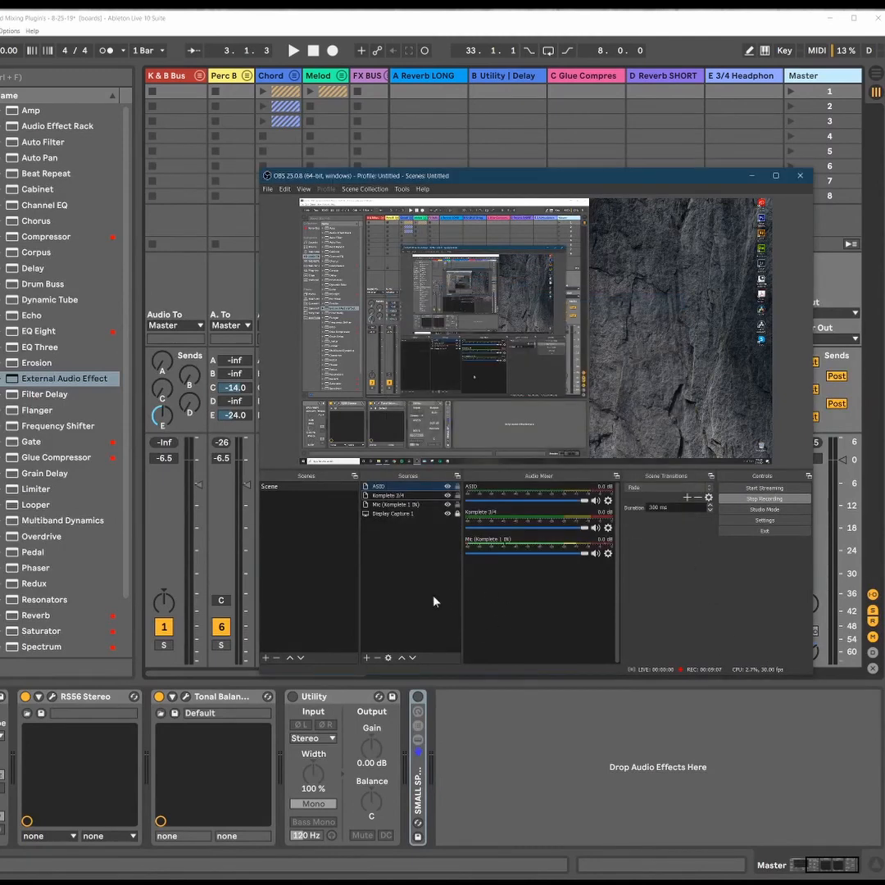